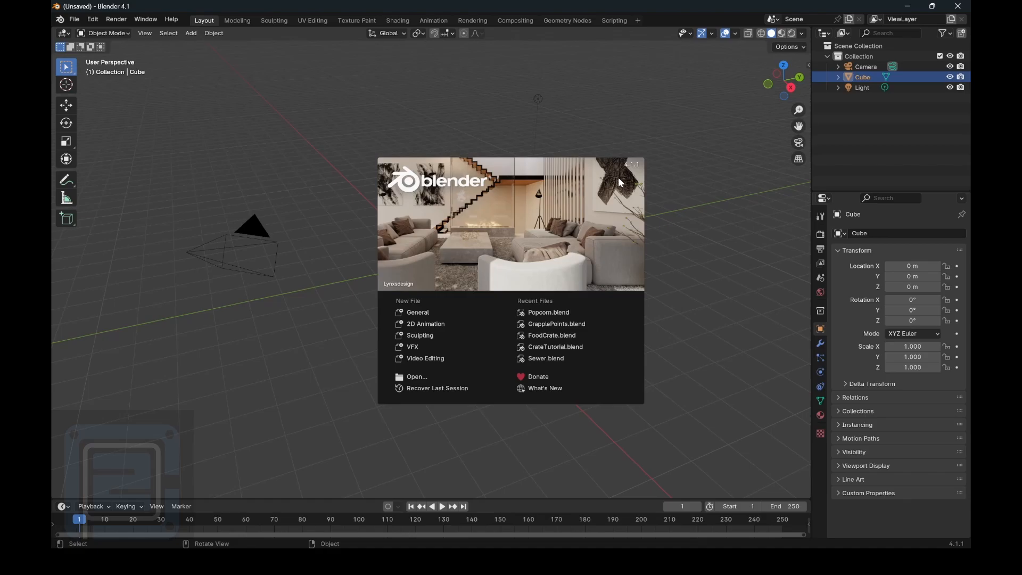
Start a new file from the General template.
click(420, 313)
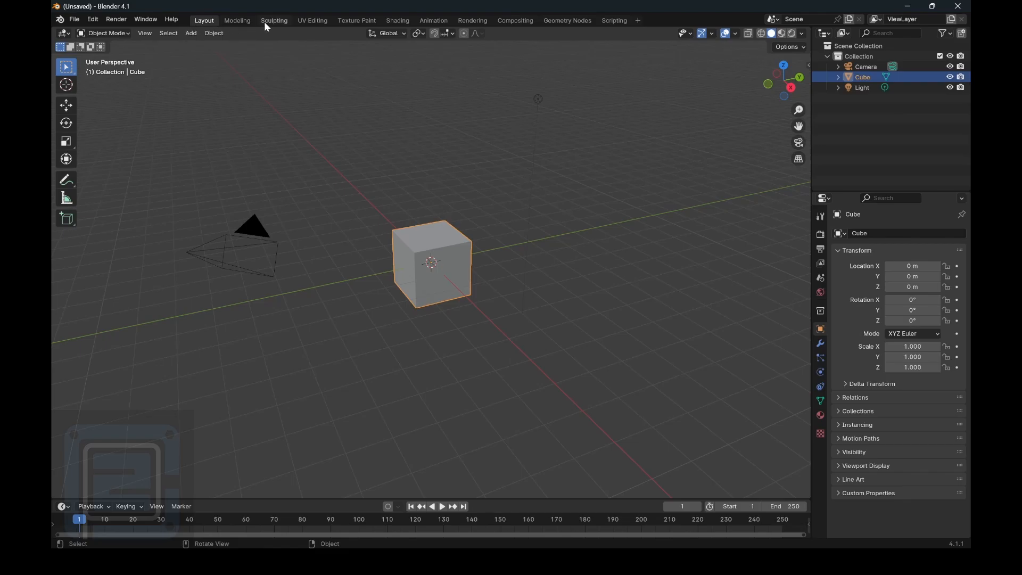
Look through each workspace in order from Modeling to Scripting, and return to the Layout workspace.
click(238, 21)
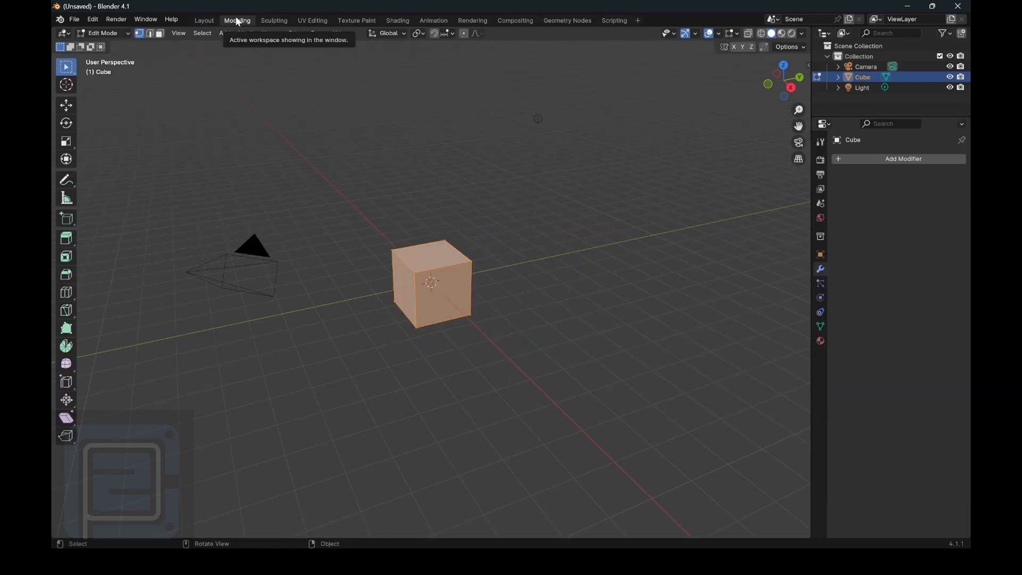
click(273, 22)
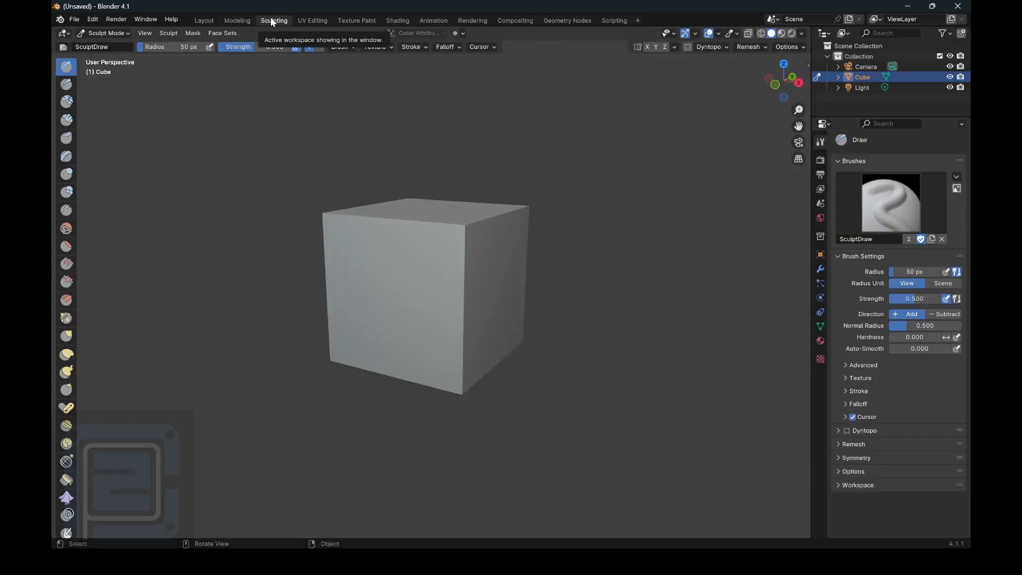
click(307, 21)
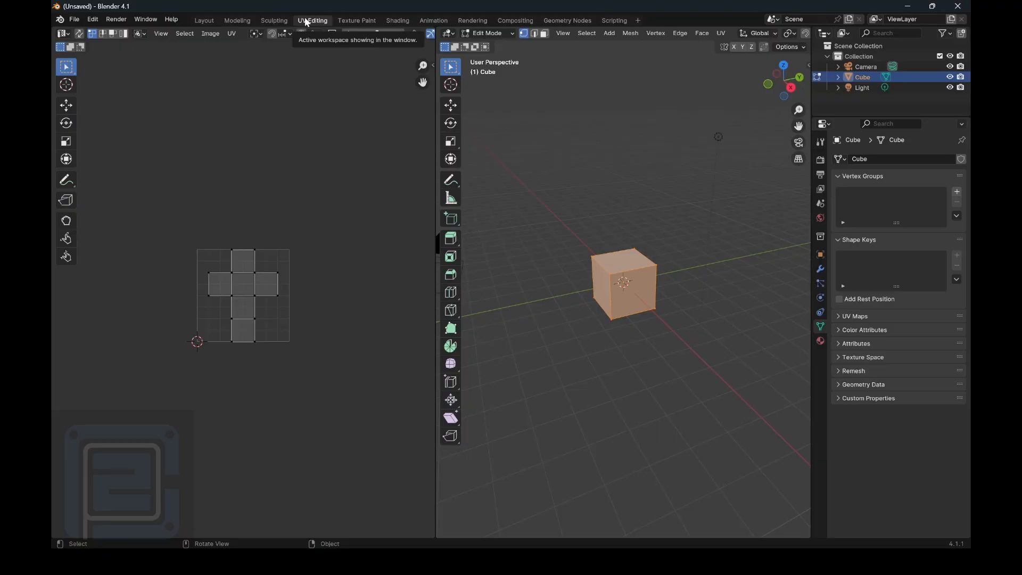
click(362, 21)
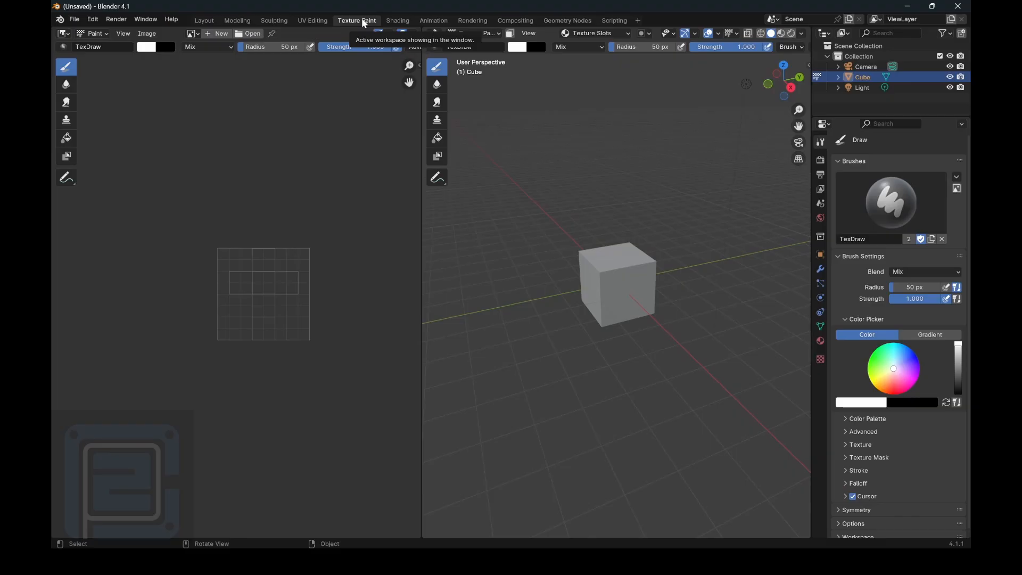
click(399, 22)
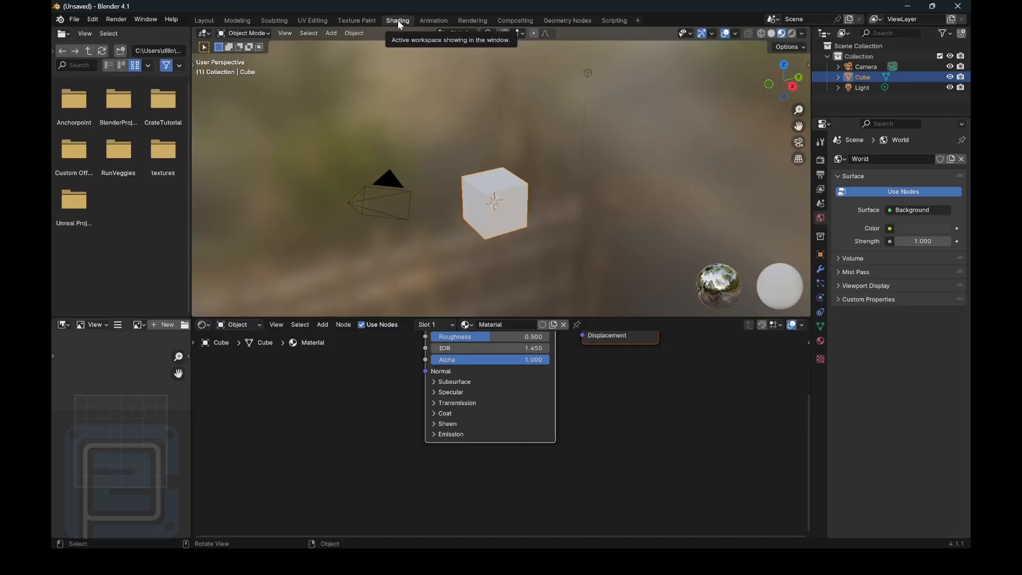
click(436, 21)
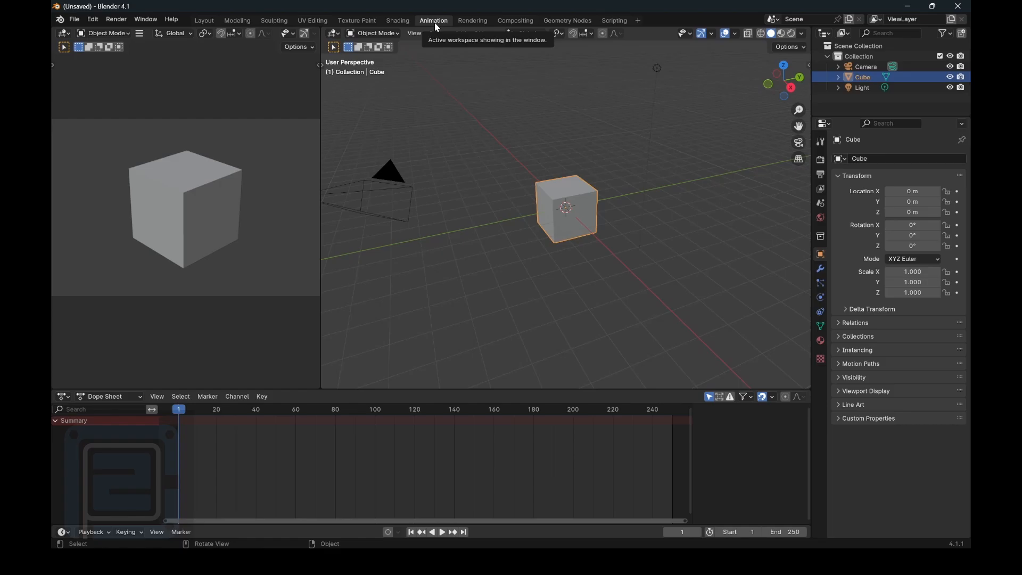
click(474, 21)
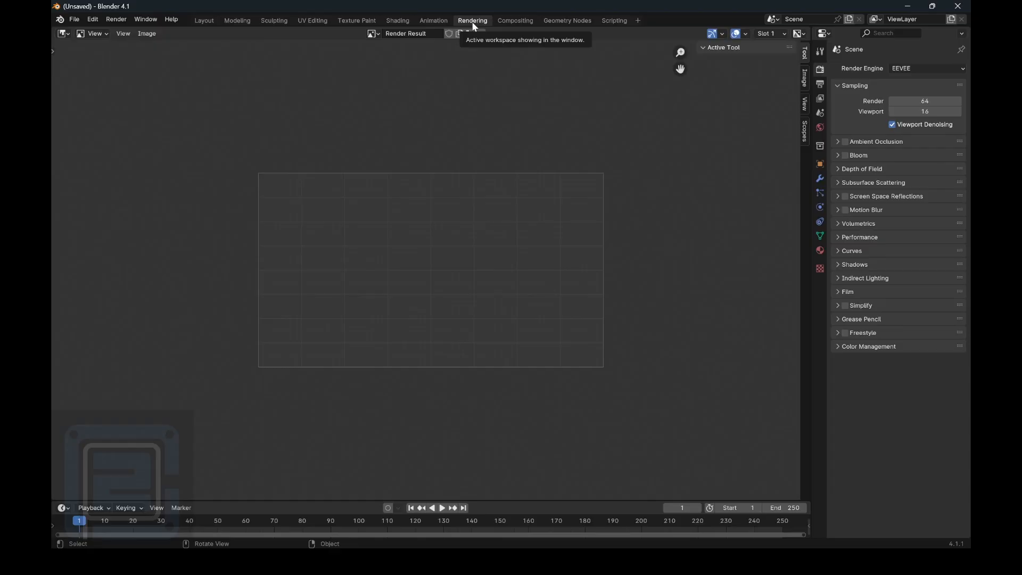
click(517, 21)
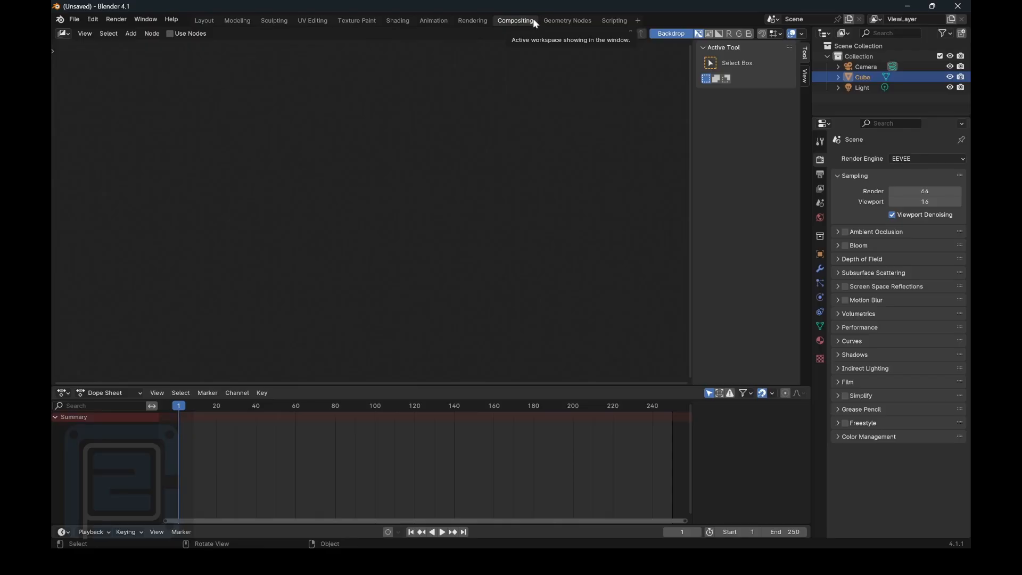
click(557, 21)
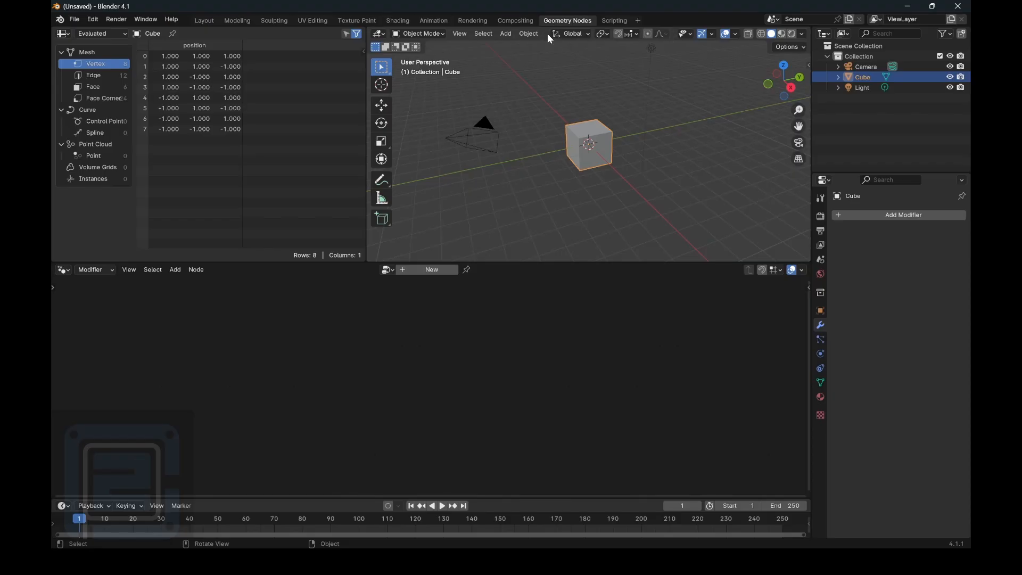
click(610, 24)
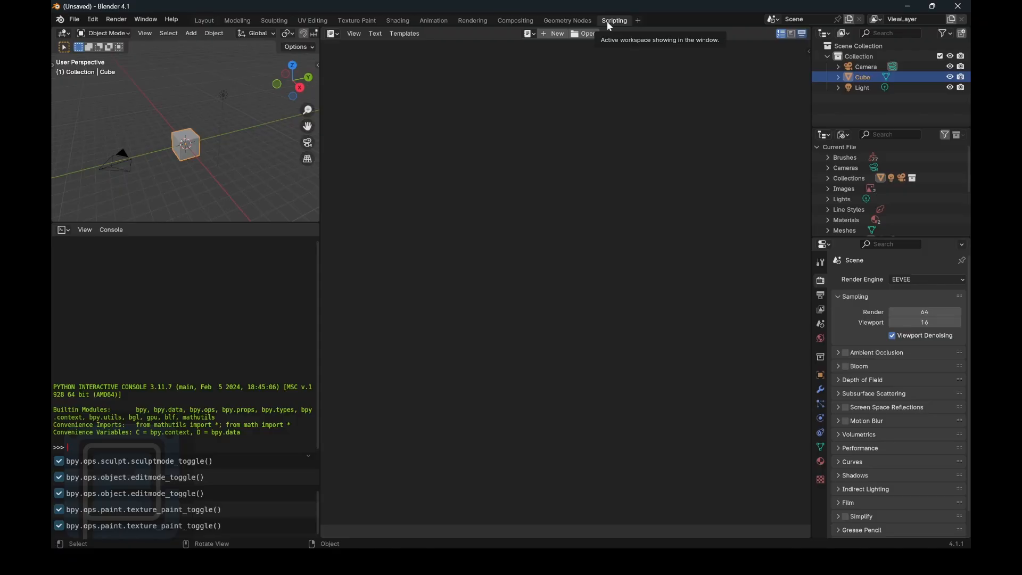
click(202, 22)
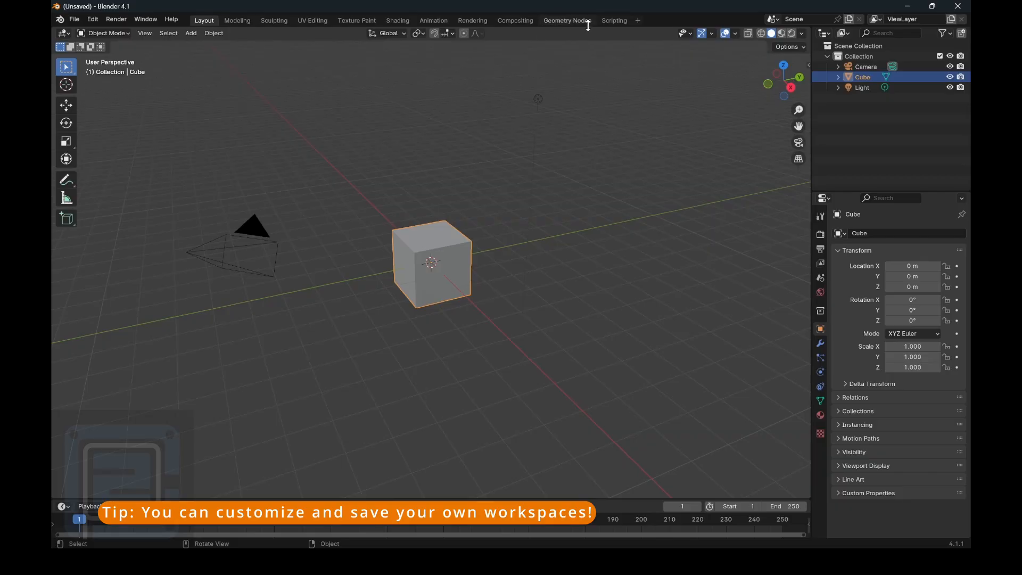
Examine the workspace templates offered for adding a new workspace, including the Video Editing and Sculpting groups.
click(638, 22)
mouse_move(626, 83)
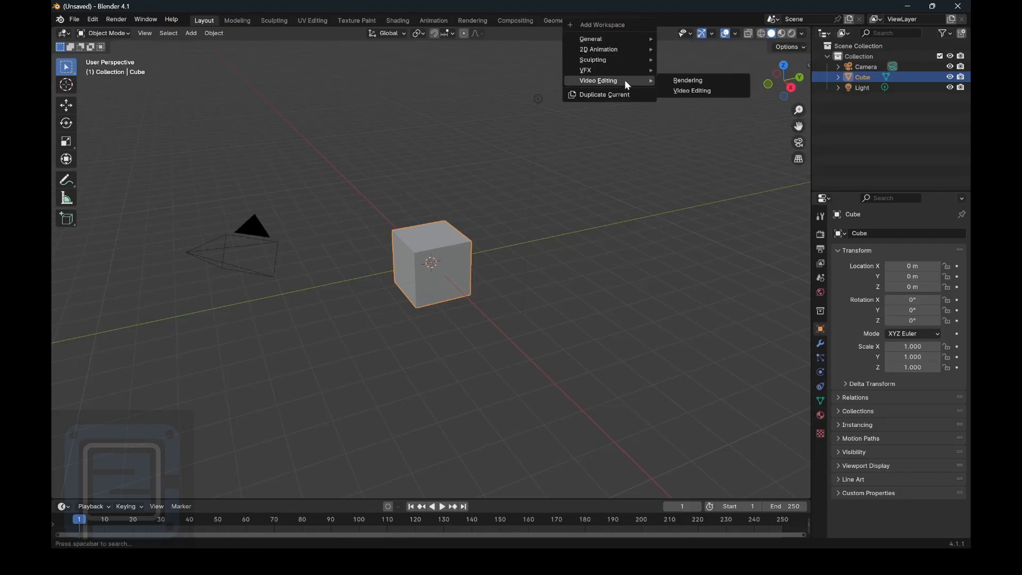
mouse_move(635, 61)
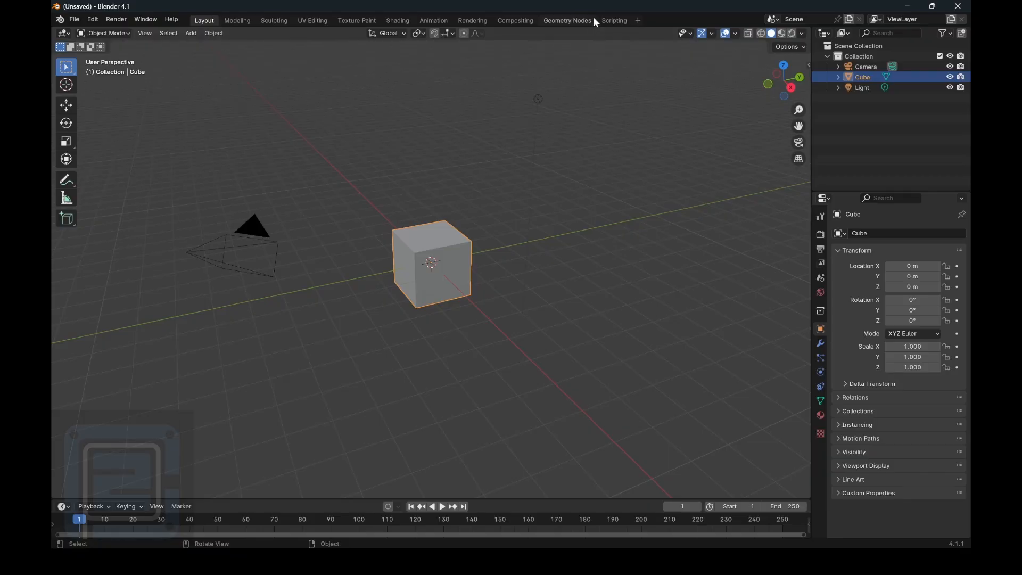
Check the workspace options and the Edit and Window commands, and deselect the cube.
right_click(429, 22)
click(94, 20)
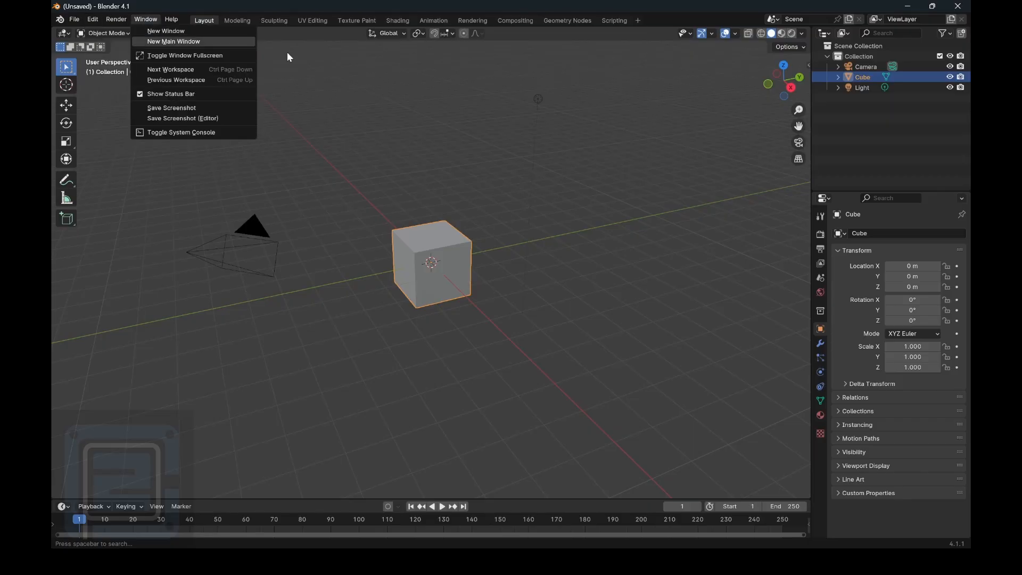
click(511, 126)
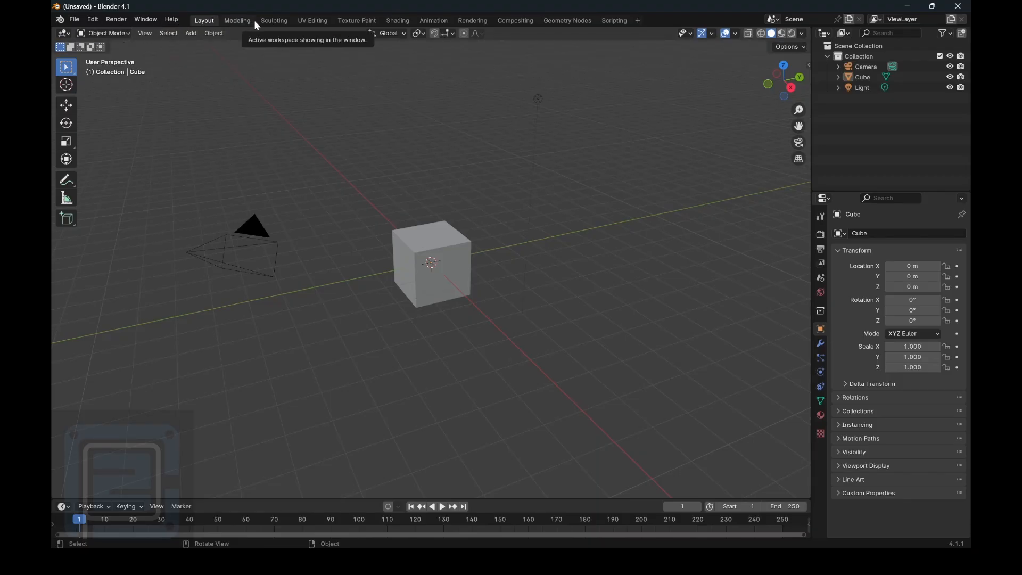
Examine the available editor types and the interaction modes for the 3D viewport without changing either.
click(63, 34)
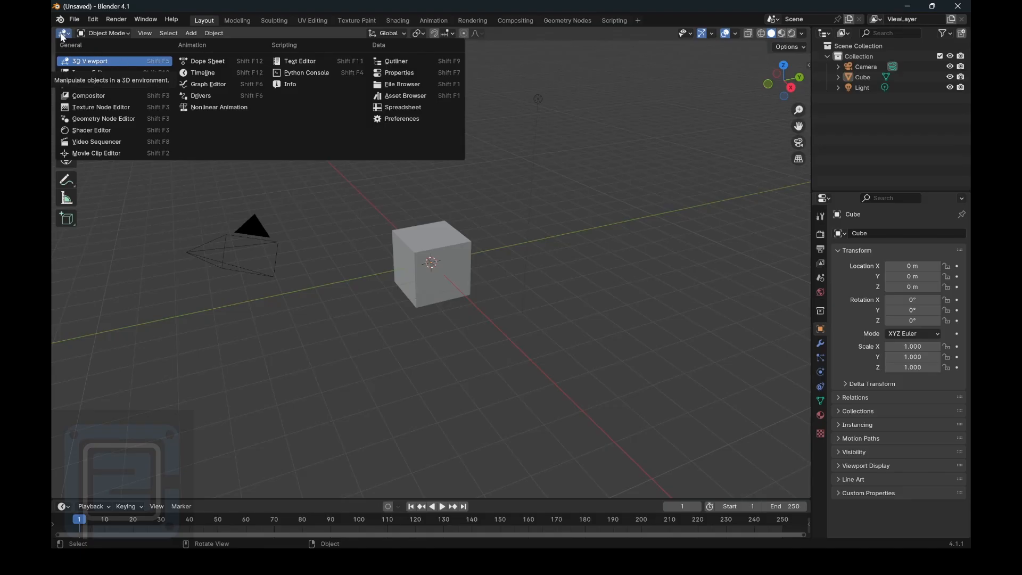
click(63, 35)
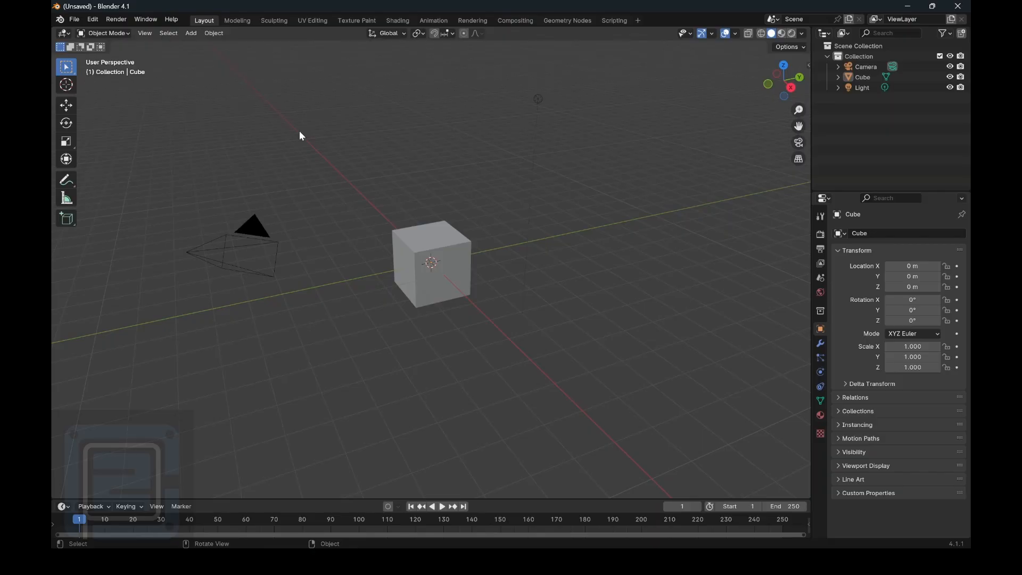
click(118, 35)
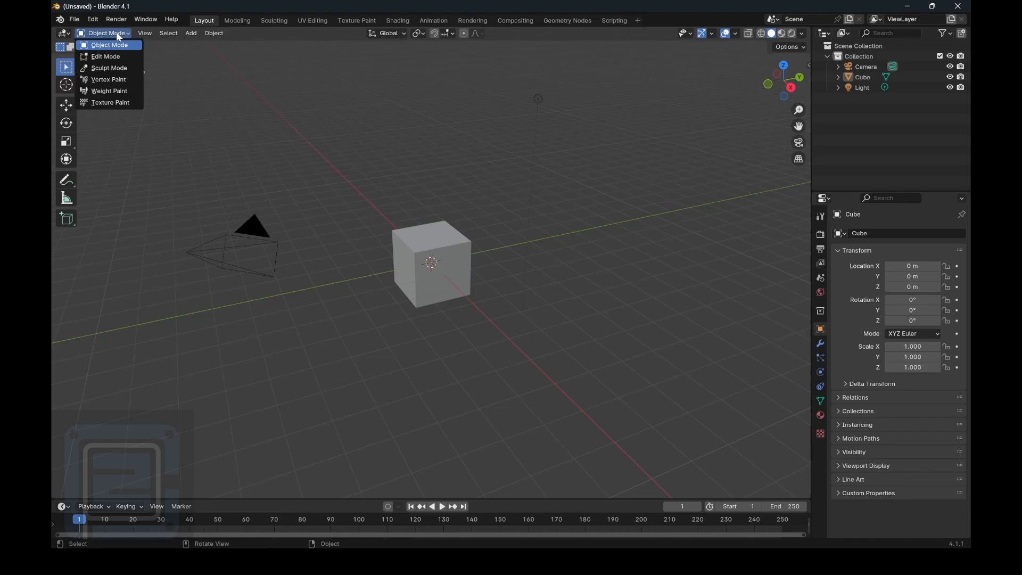
click(119, 37)
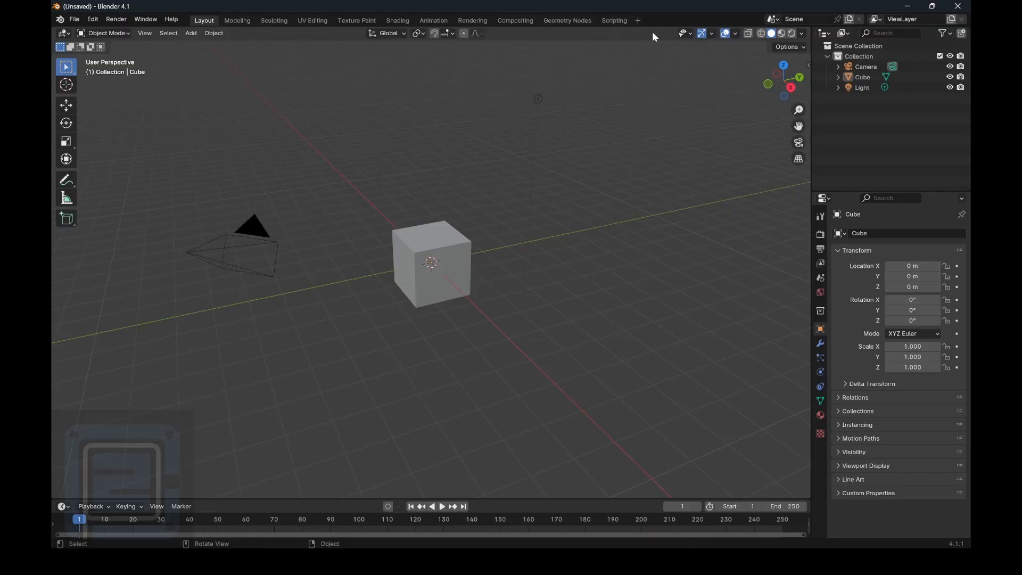
Turn the visibility and selectability of mesh objects off and back on in the viewport.
click(691, 34)
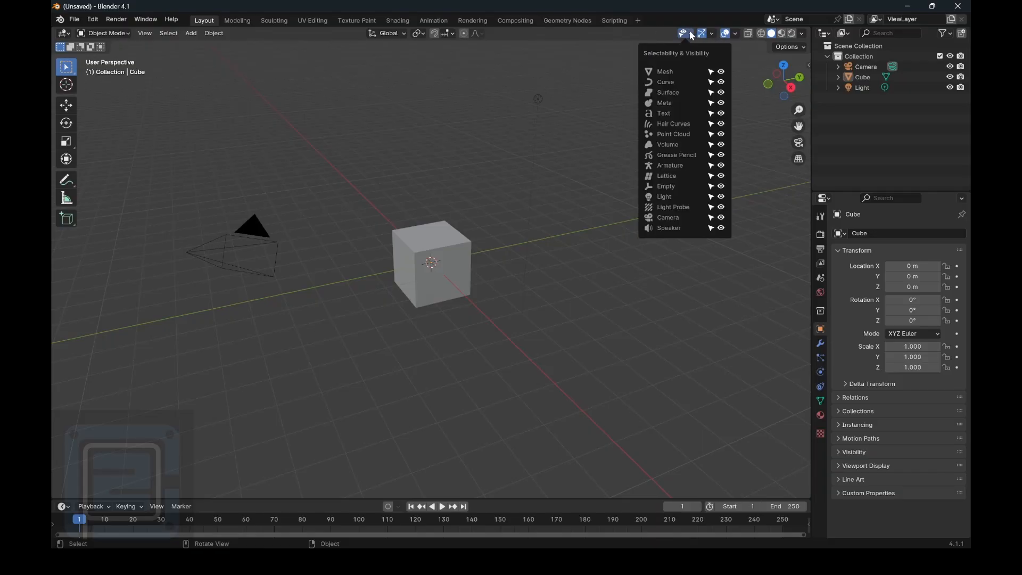
click(721, 72)
click(721, 71)
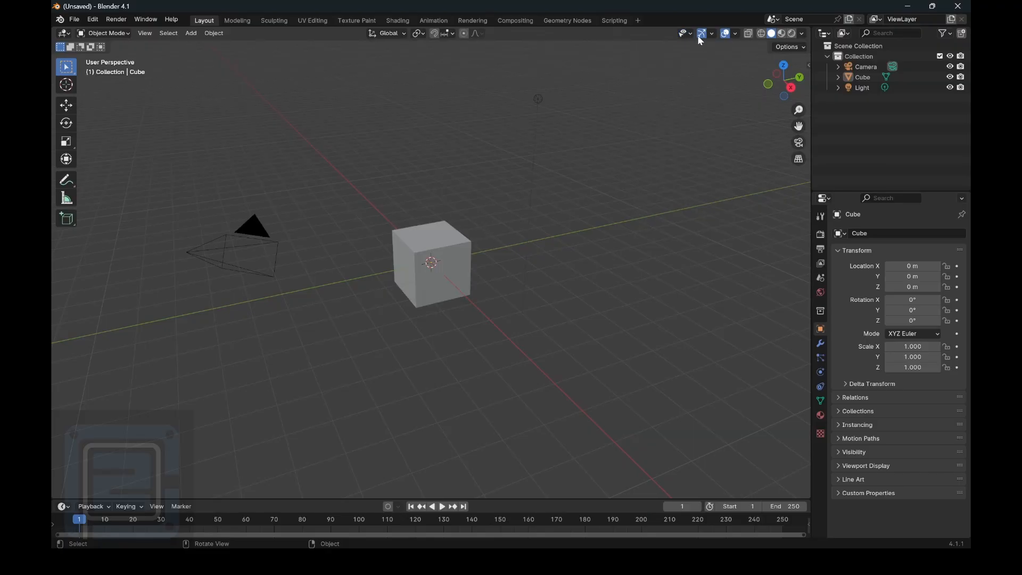
click(686, 34)
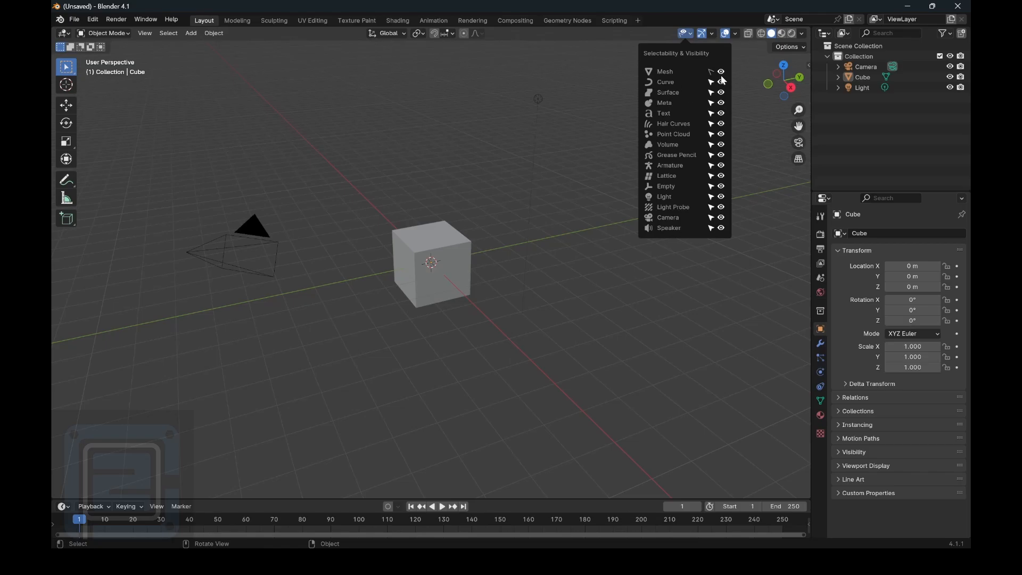
click(721, 71)
click(721, 72)
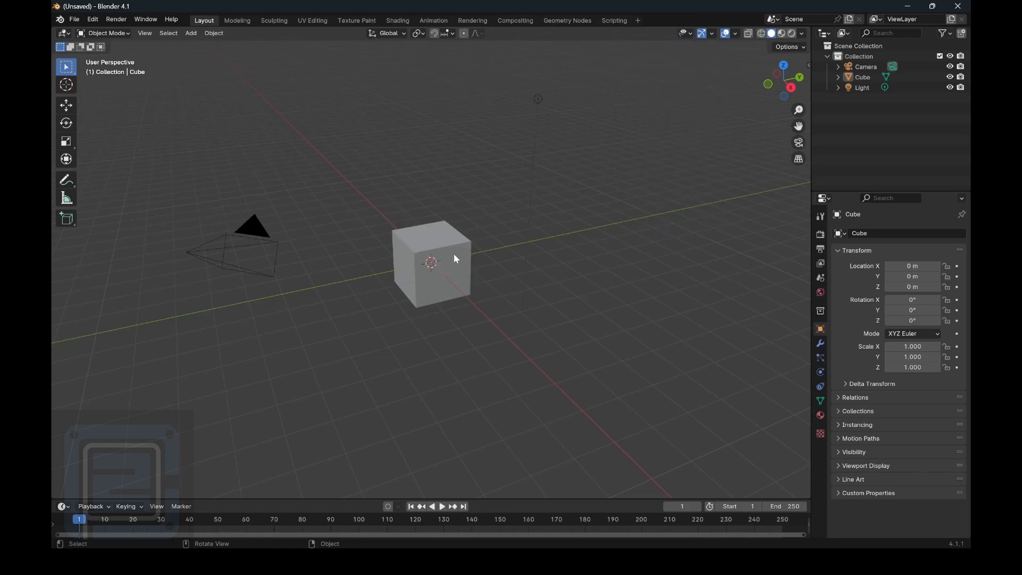
click(688, 34)
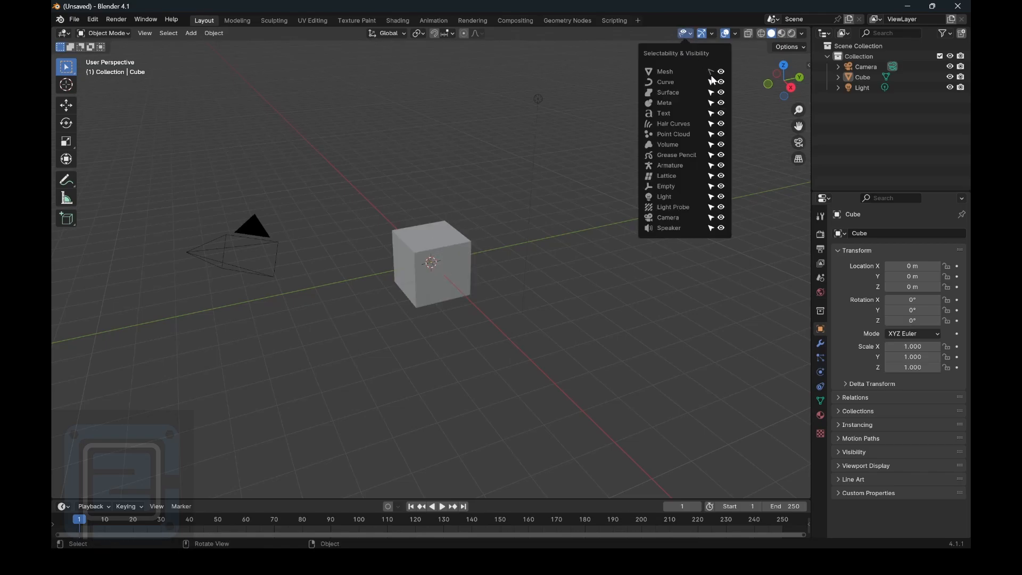
click(711, 72)
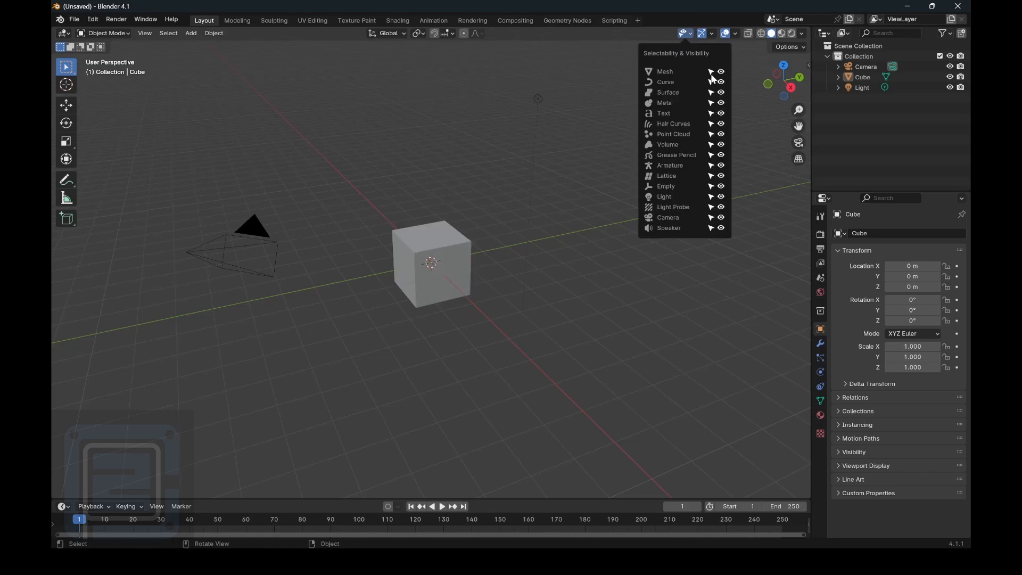
Toggle the floor, X and Y axes, 3D cursor and statistics overlays, restoring each to its original state.
click(714, 34)
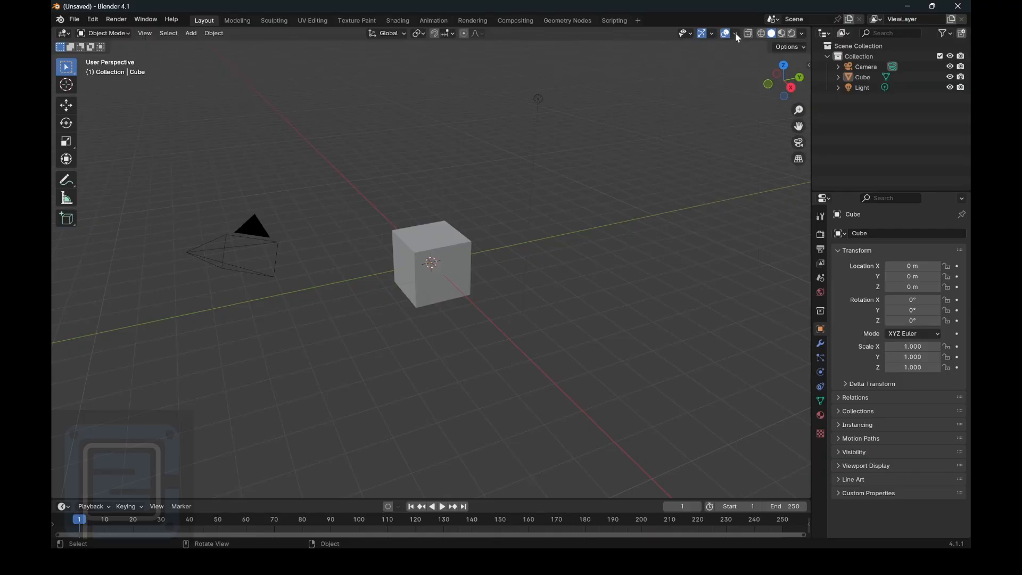
click(735, 33)
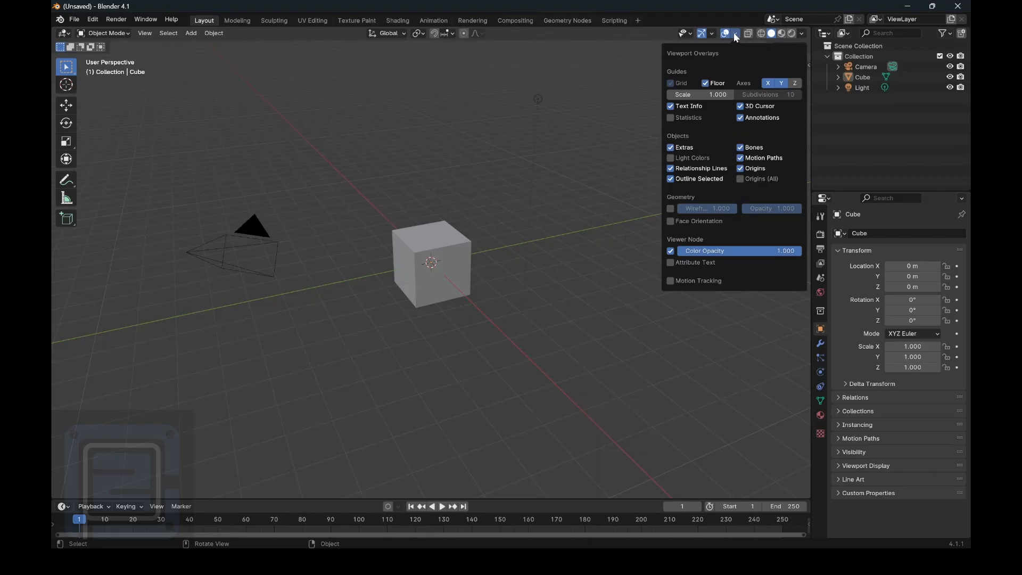
click(704, 84)
click(705, 84)
drag(771, 83, 775, 83)
click(779, 84)
click(741, 106)
click(741, 108)
click(672, 118)
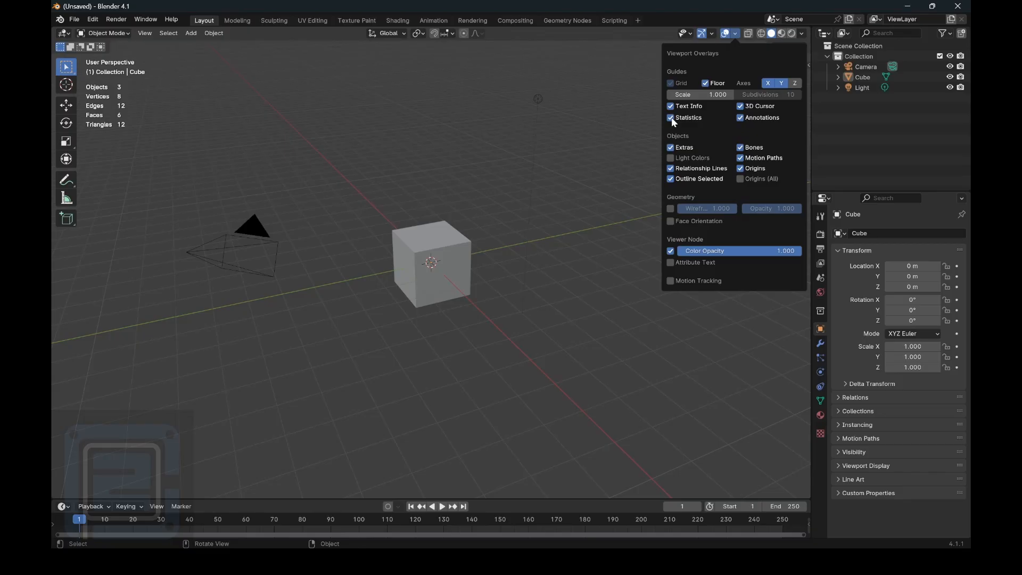
click(672, 118)
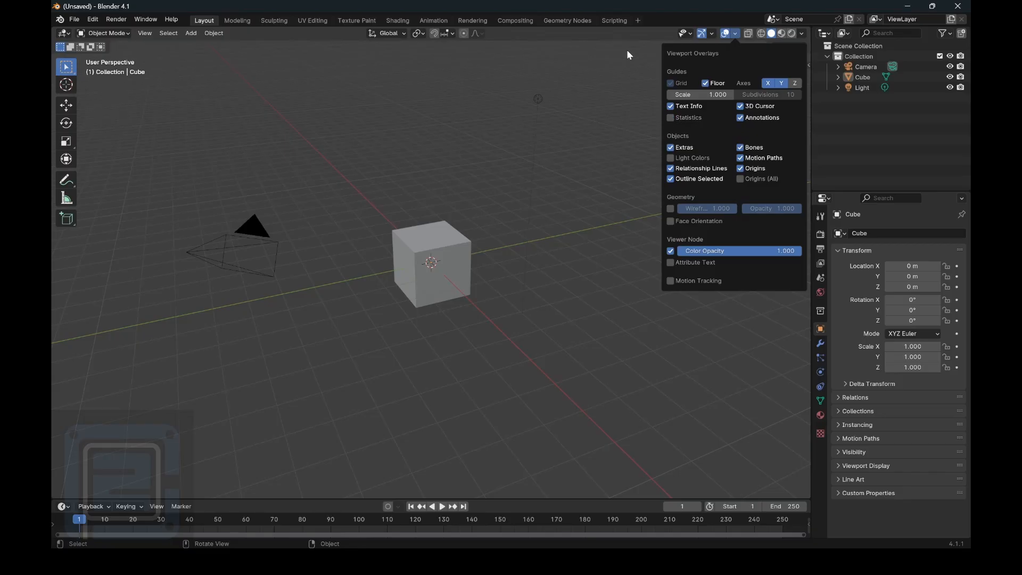
Preview the cube in Wireframe, Solid, Material Preview and Rendered shading, and return to Solid shading.
click(762, 34)
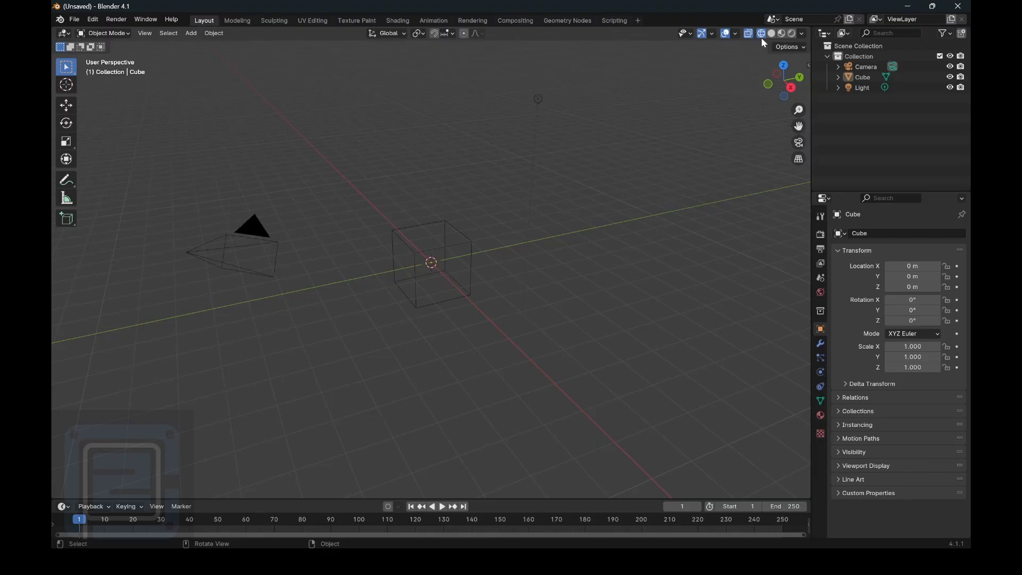
click(772, 34)
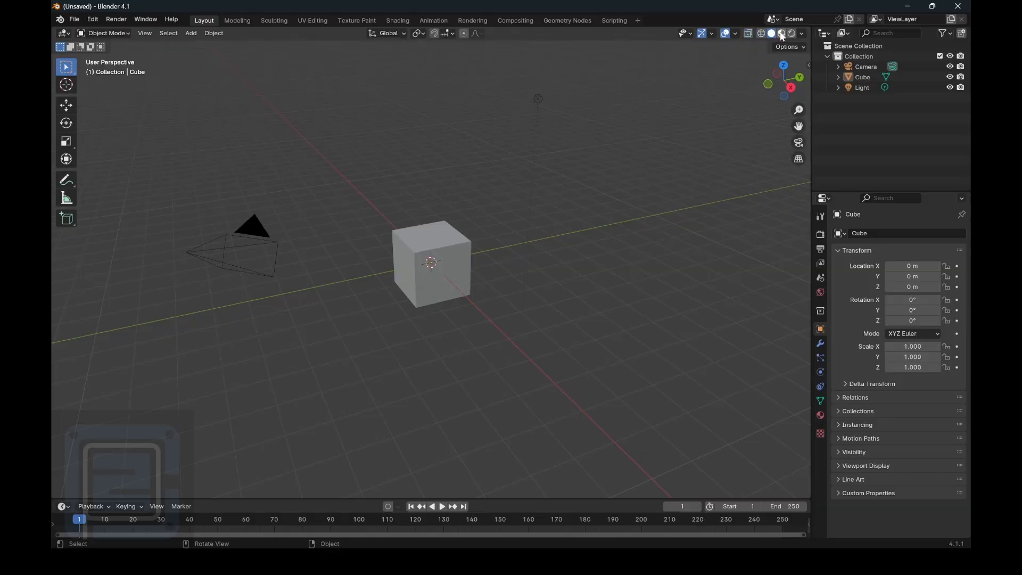
click(781, 36)
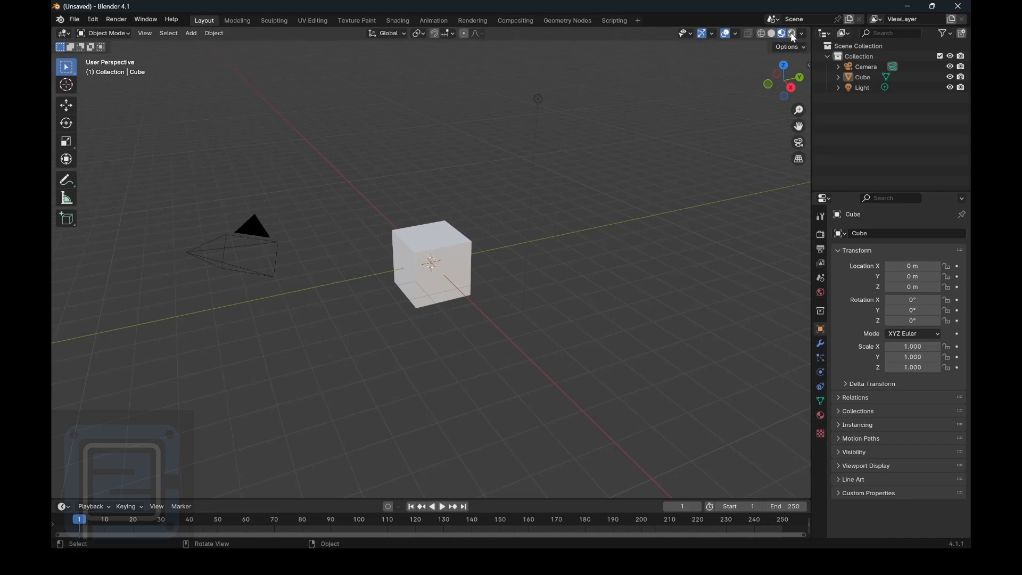
click(791, 34)
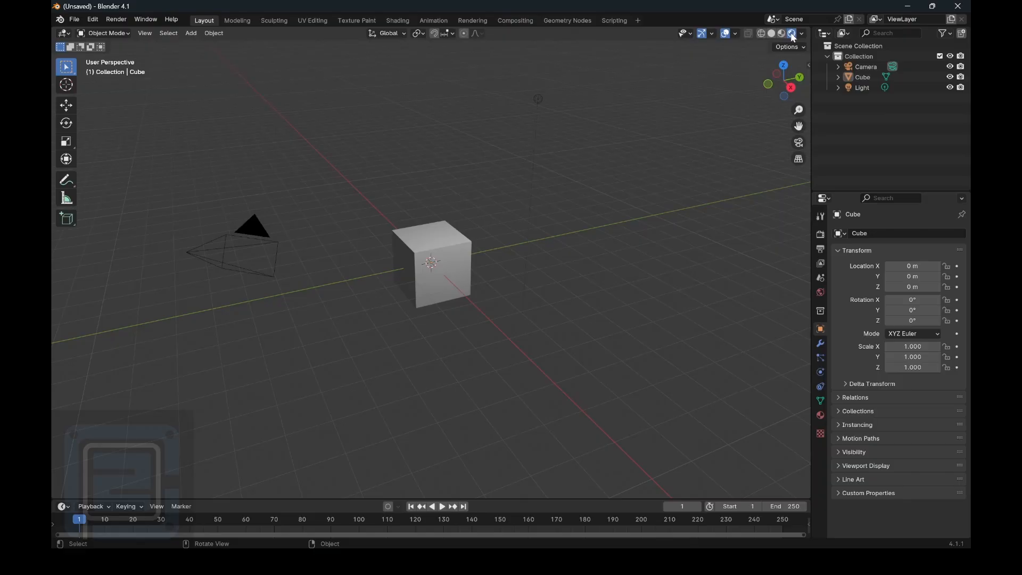
click(771, 34)
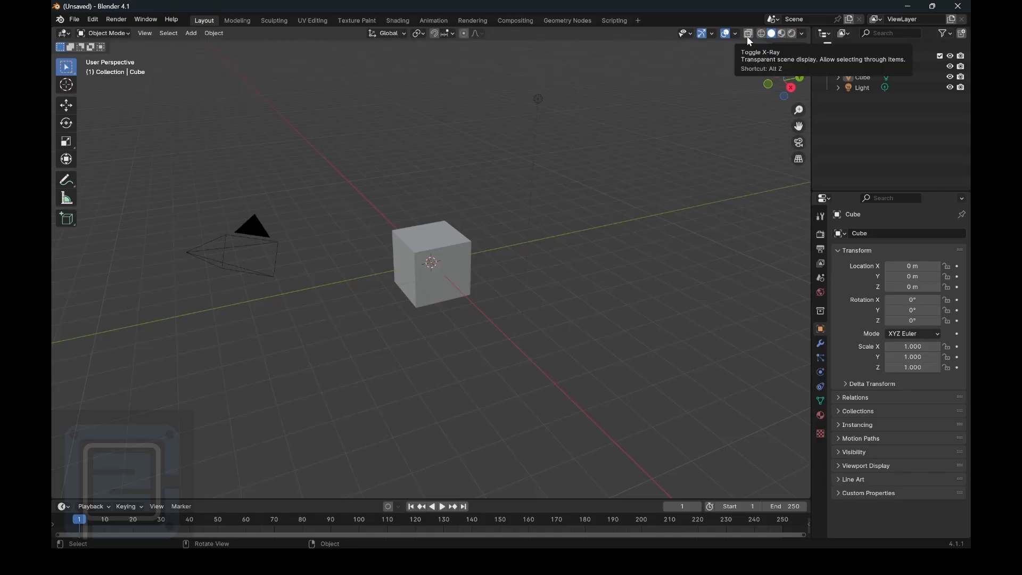
Turn on X-Ray display, examine the viewport shading options, and turn X-Ray back off.
click(748, 34)
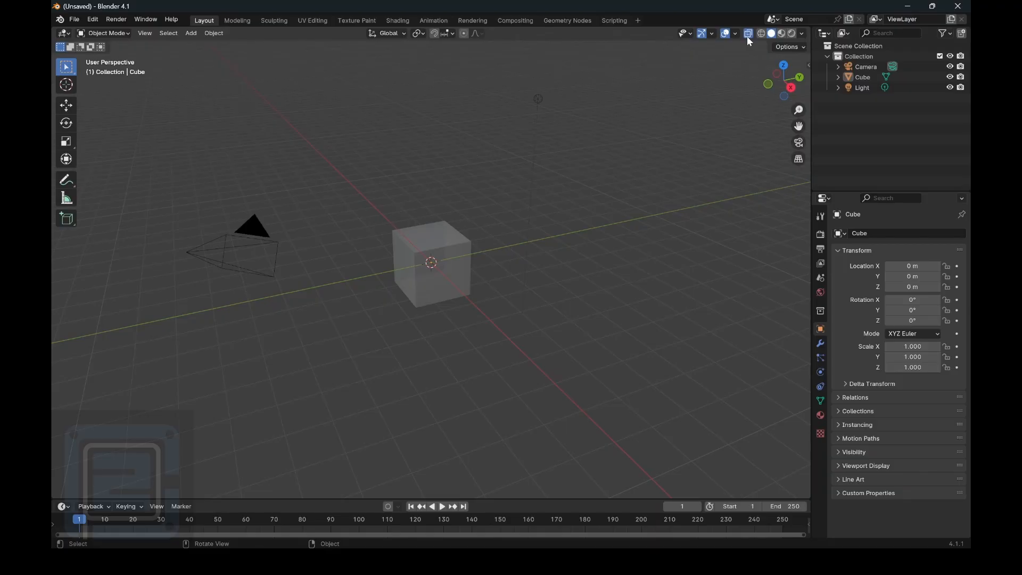
click(802, 33)
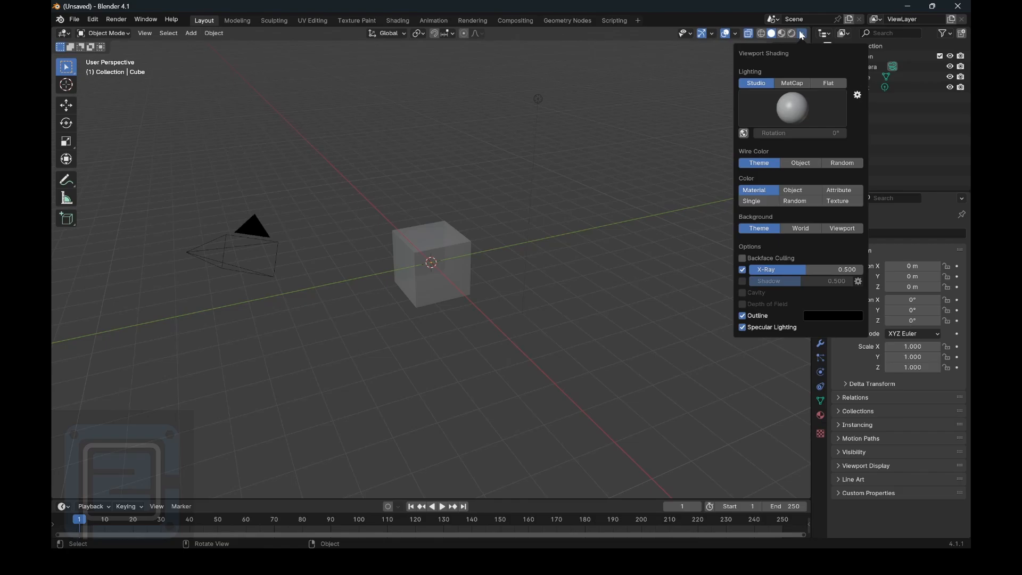
click(804, 34)
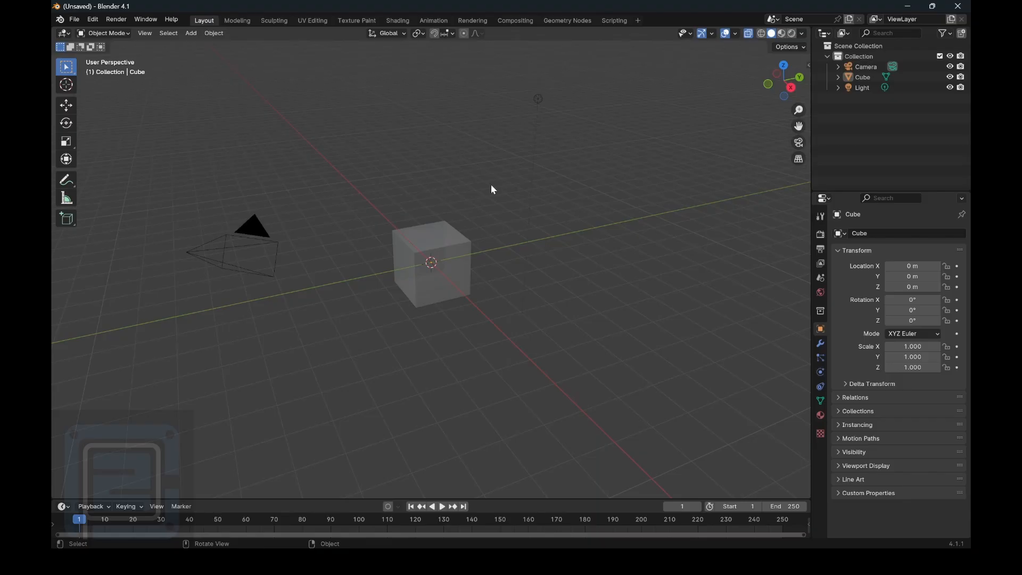
click(748, 34)
Select the cube, the camera and the light one after another, and clear the selection.
click(439, 261)
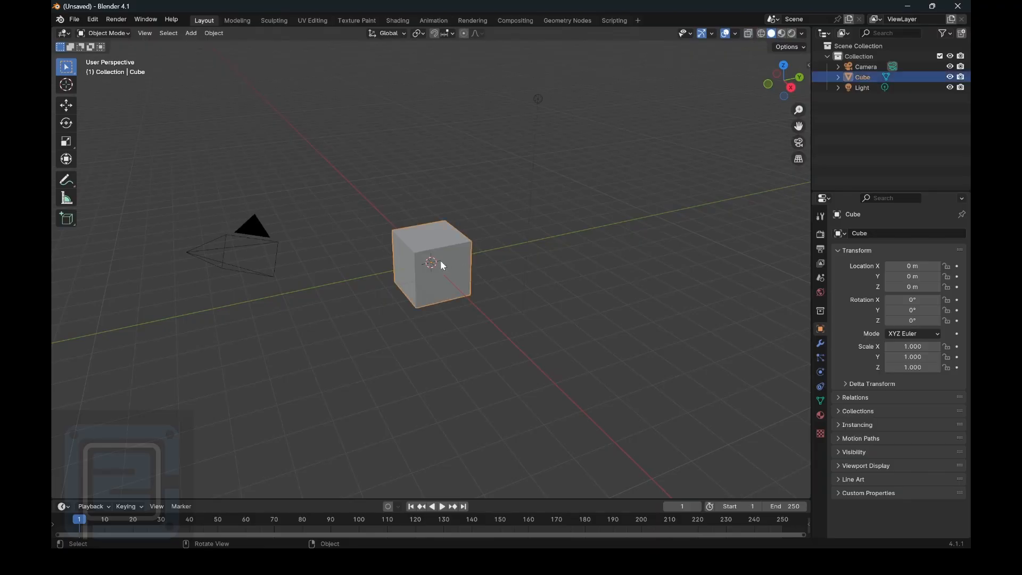
click(266, 255)
click(434, 250)
click(540, 99)
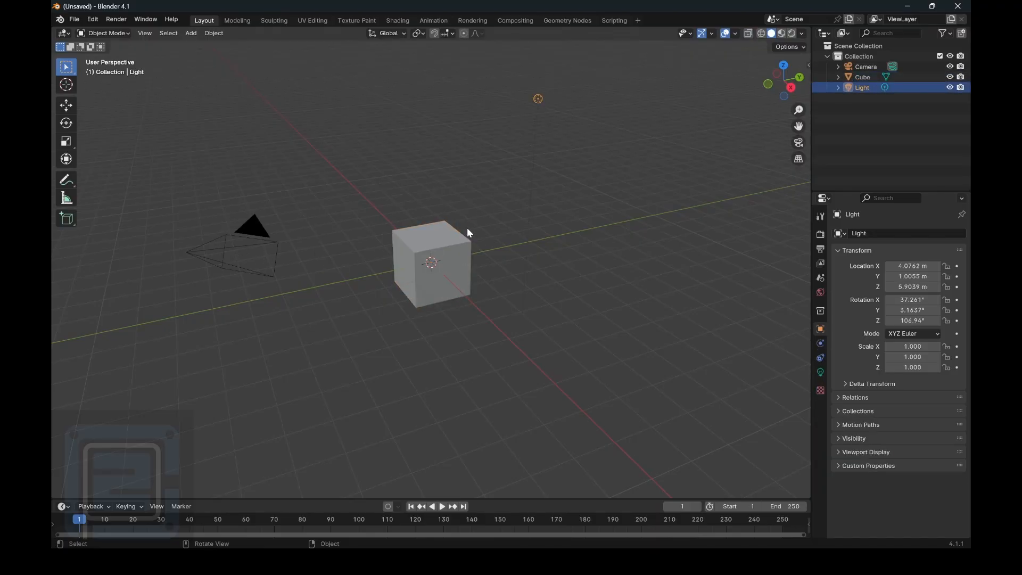
click(483, 169)
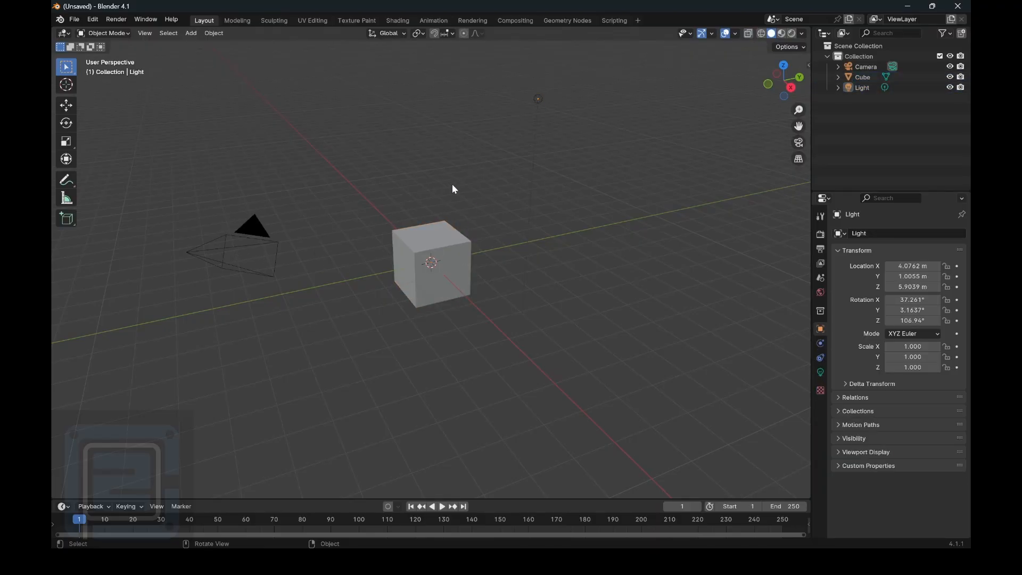
right_click(449, 168)
Orbit, zoom and pan the 3D view to see the cube, camera and light from a different angle.
middle_drag(476, 177, 696, 123)
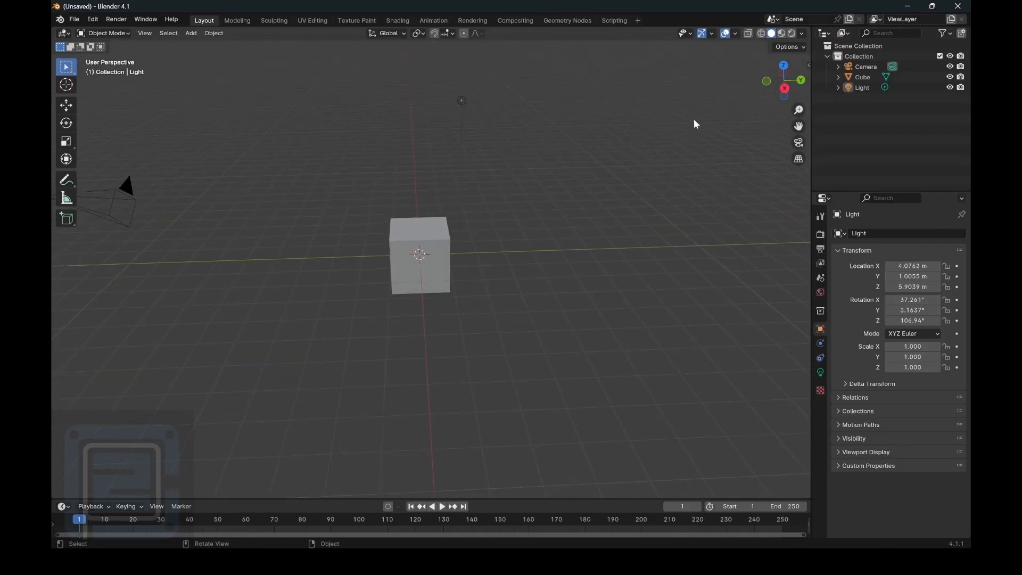
mouse_move(796, 94)
mouse_down()
mouse_move(806, 99)
mouse_move(789, 91)
mouse_up()
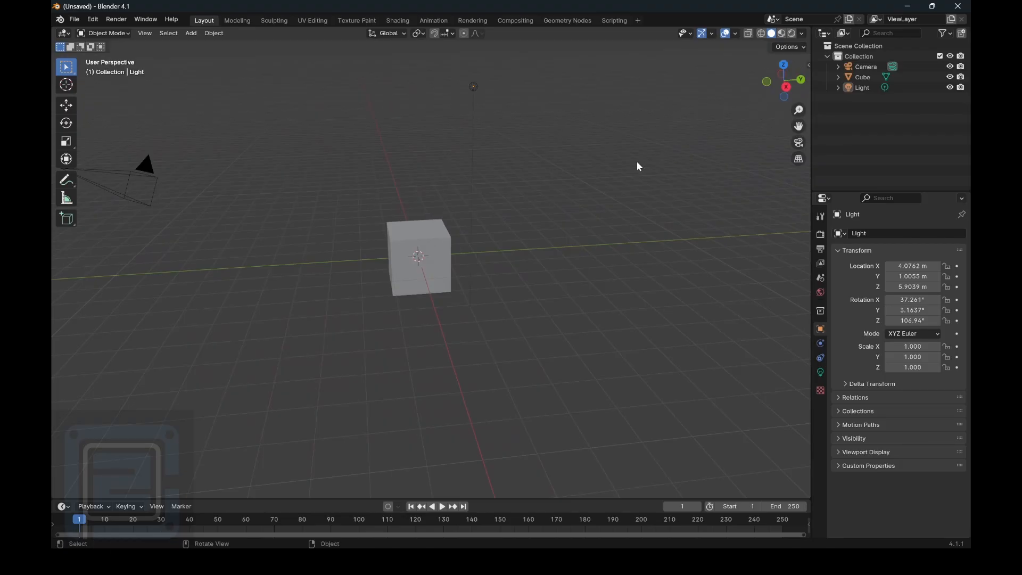
middle_drag(638, 163, 593, 200)
scroll(594, 198, up, 2)
scroll(593, 199, down, 3)
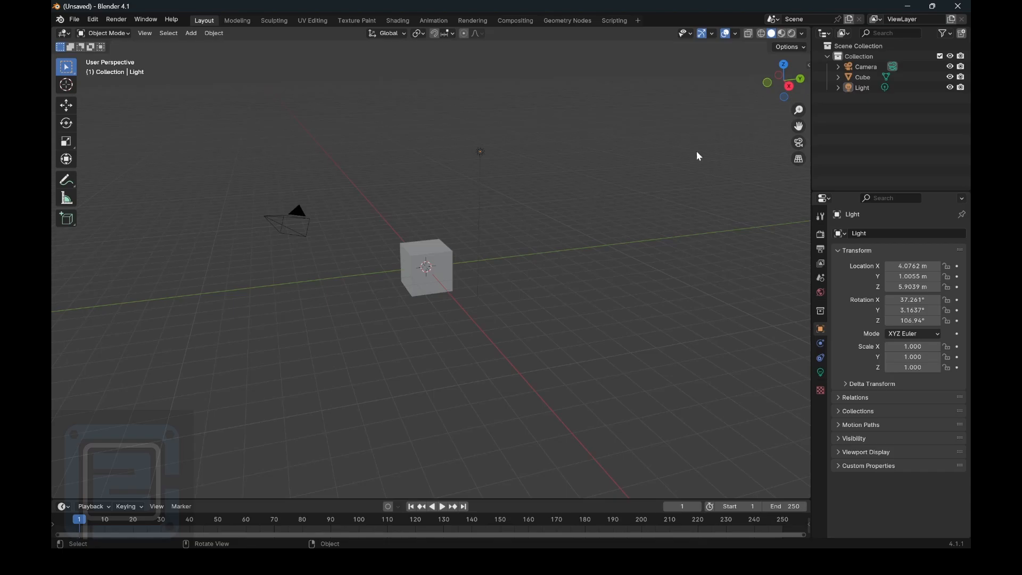
drag(799, 126, 805, 147)
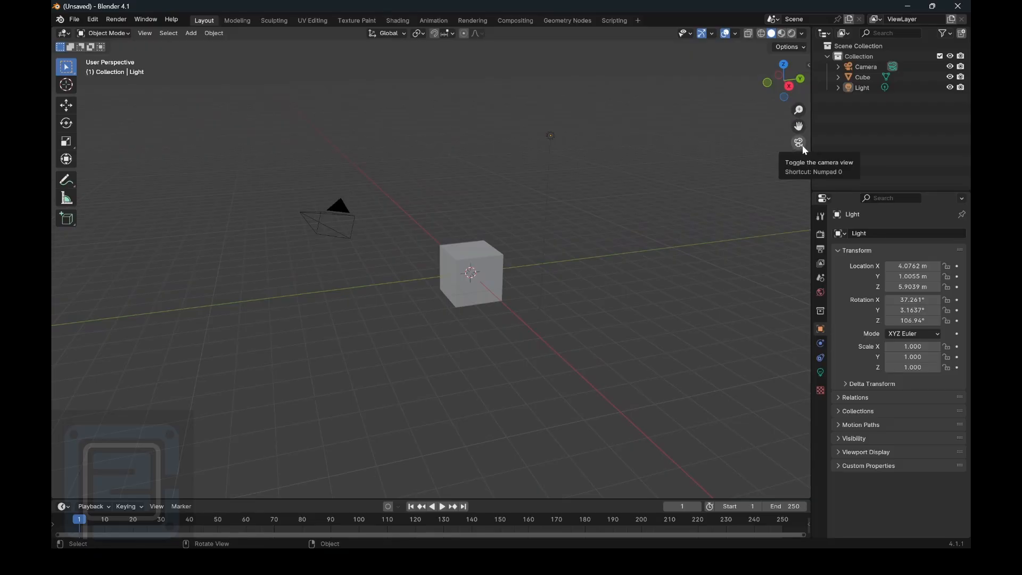
View the scene through the camera and in orthographic projection, returning to the user perspective after each.
click(799, 143)
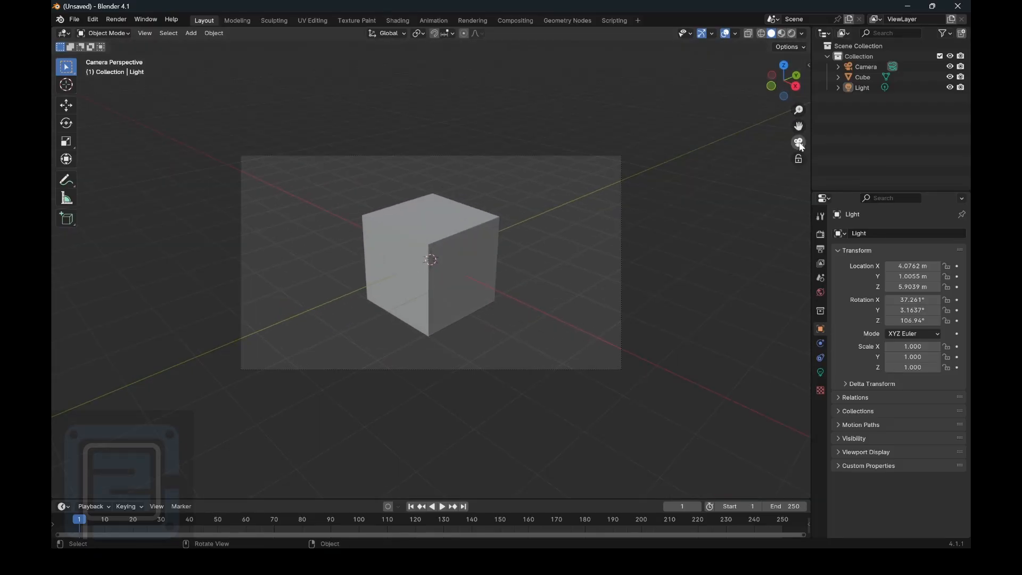
click(799, 143)
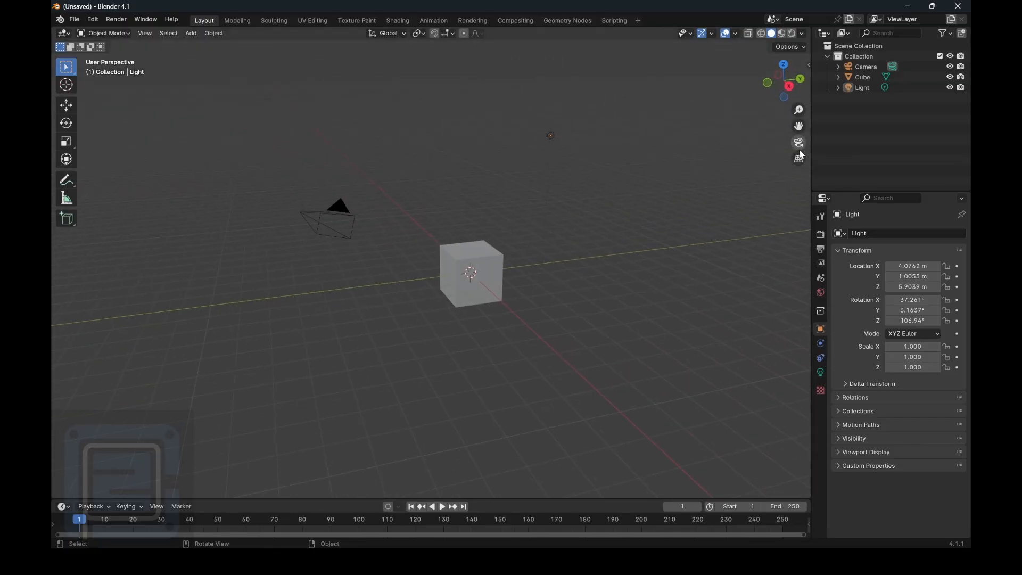
click(799, 159)
click(799, 160)
Switch between the preset Right orthographic view along the X axis and freely rotated views, ending in user perspective.
mouse_move(782, 80)
mouse_down()
mouse_move(788, 74)
mouse_move(781, 94)
mouse_up()
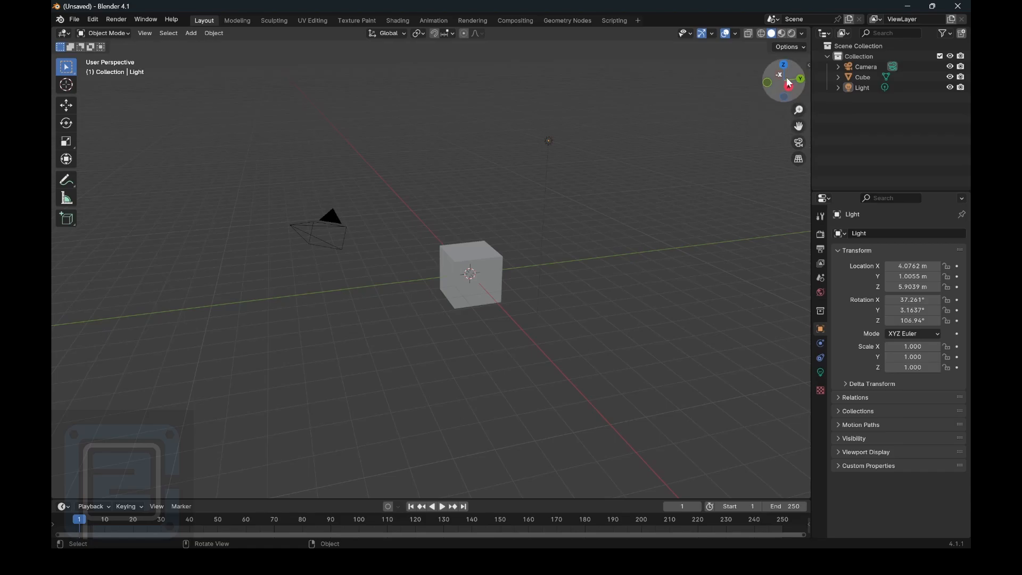
click(789, 87)
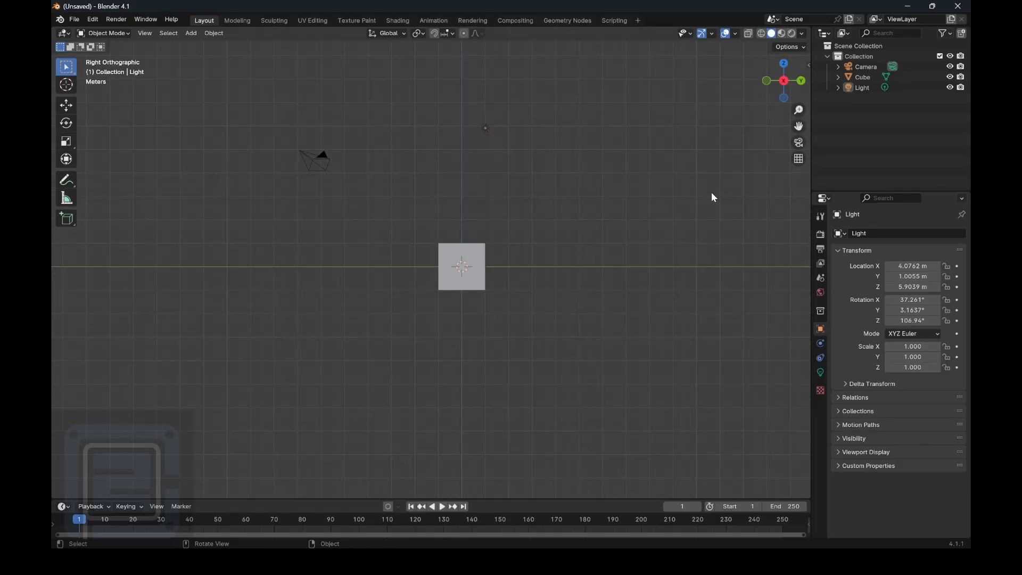
mouse_move(786, 81)
mouse_down()
mouse_move(771, 87)
mouse_move(787, 90)
mouse_up()
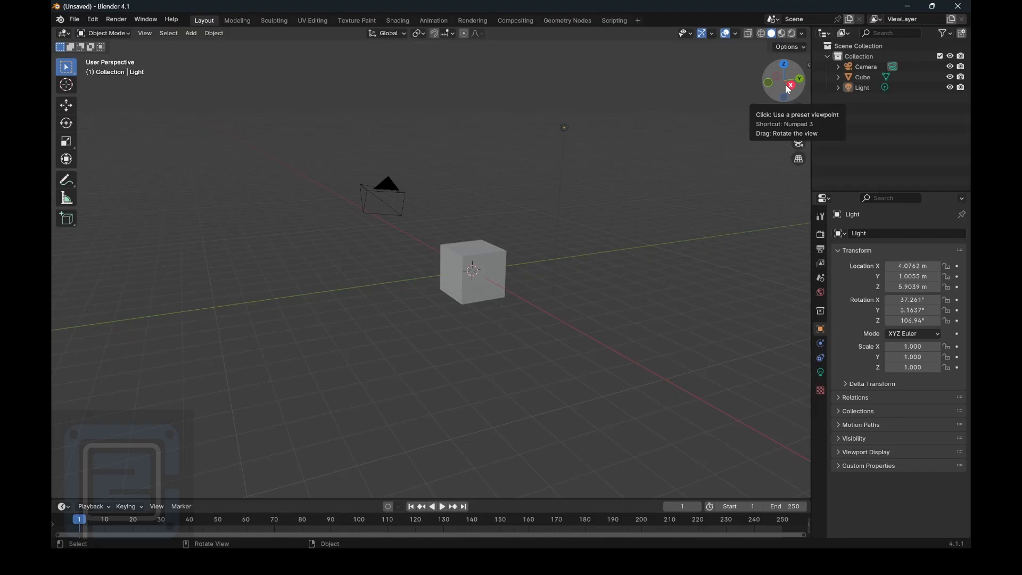
click(788, 90)
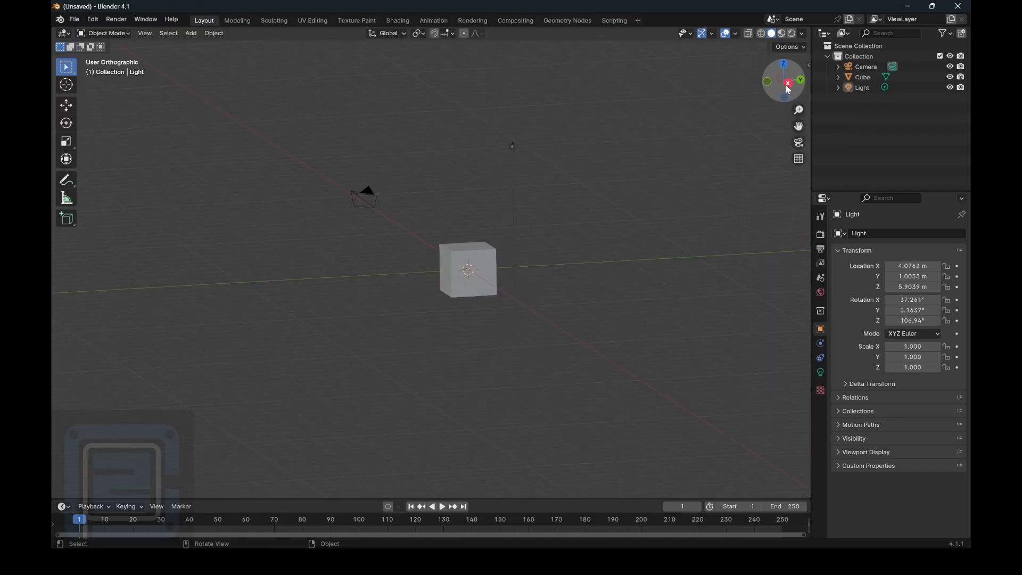
drag(796, 89, 733, 120)
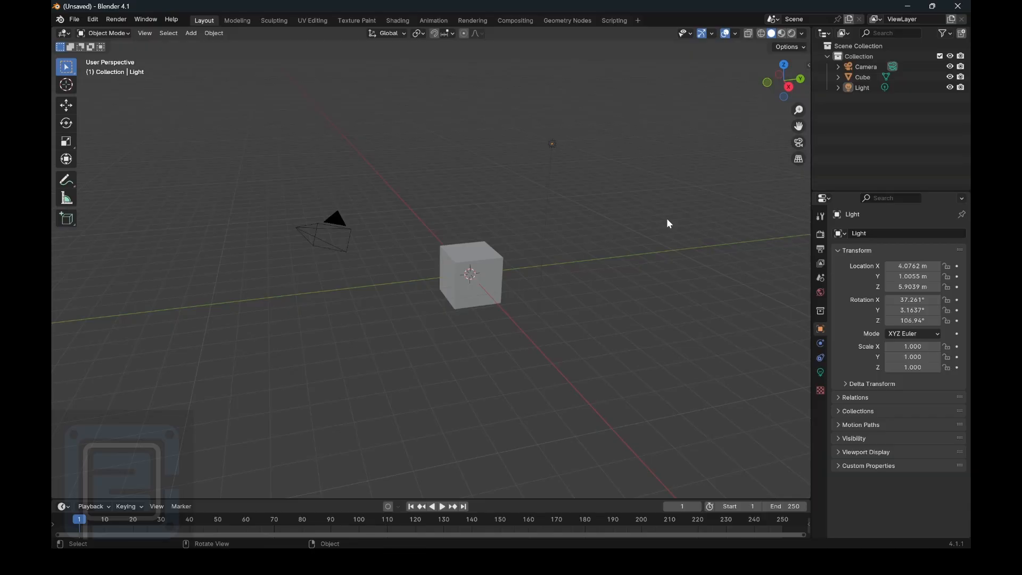
Examine the editor types available for the Outliner, Properties and Timeline areas without changing them.
click(826, 34)
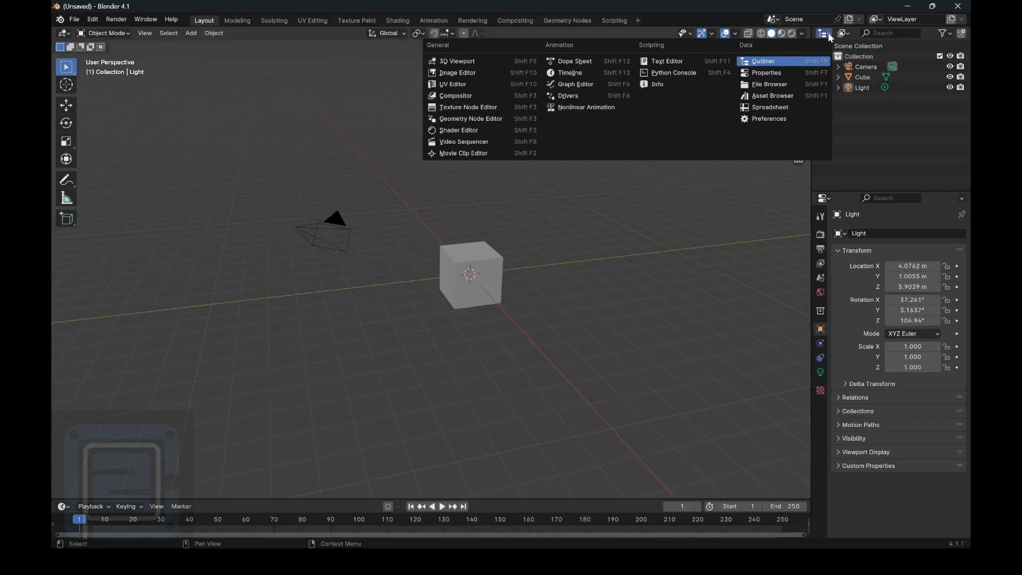
click(824, 198)
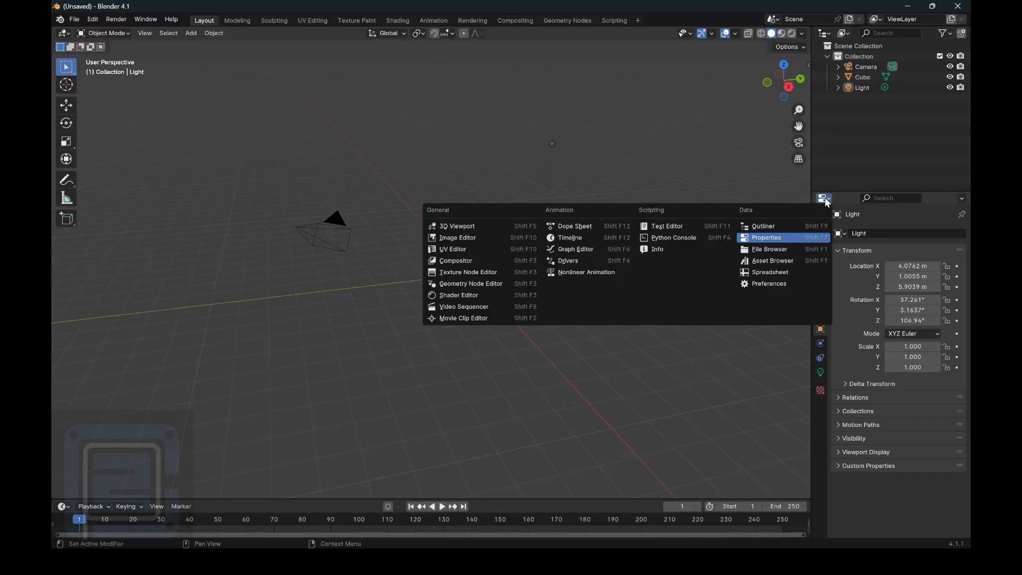
click(64, 507)
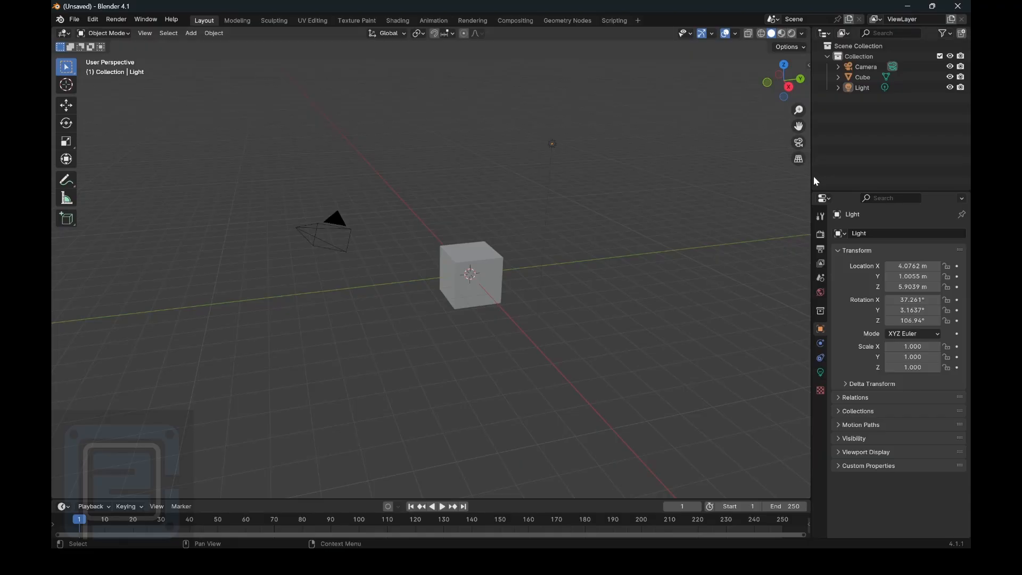
Widen the Outliner and Properties areas, and split the 3D viewport vertically into two side-by-side areas.
drag(811, 176, 780, 174)
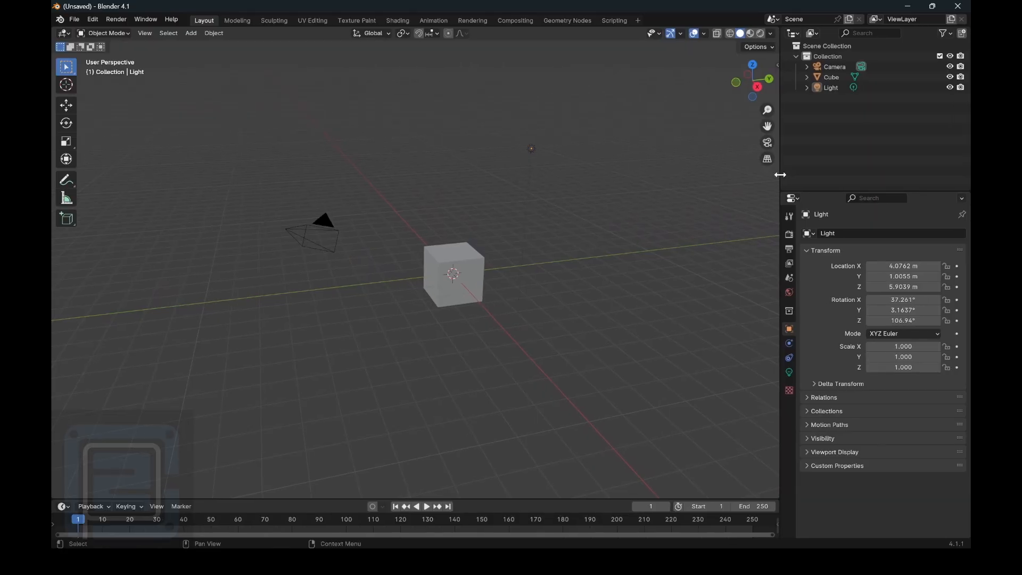
right_click(782, 180)
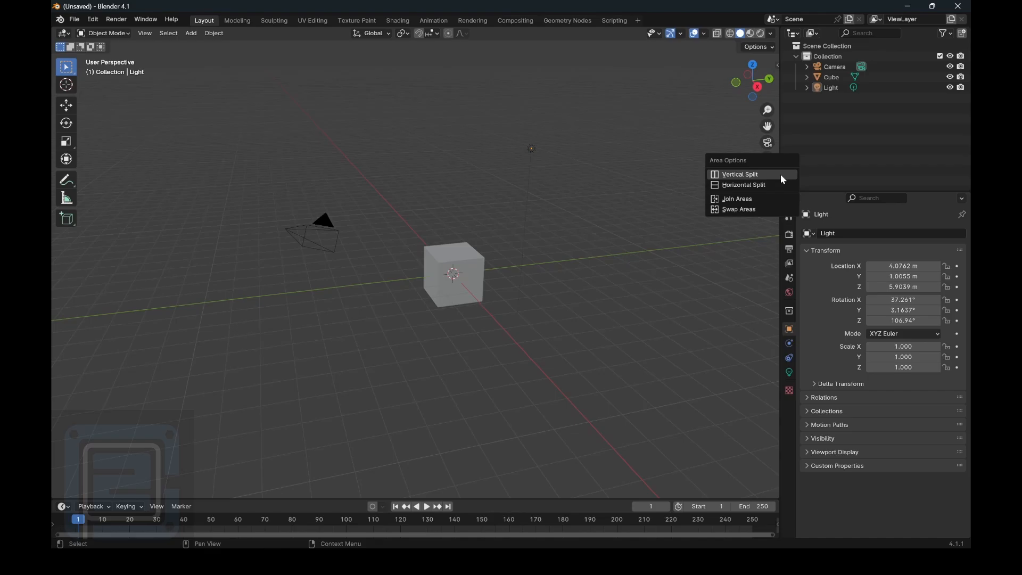
click(748, 176)
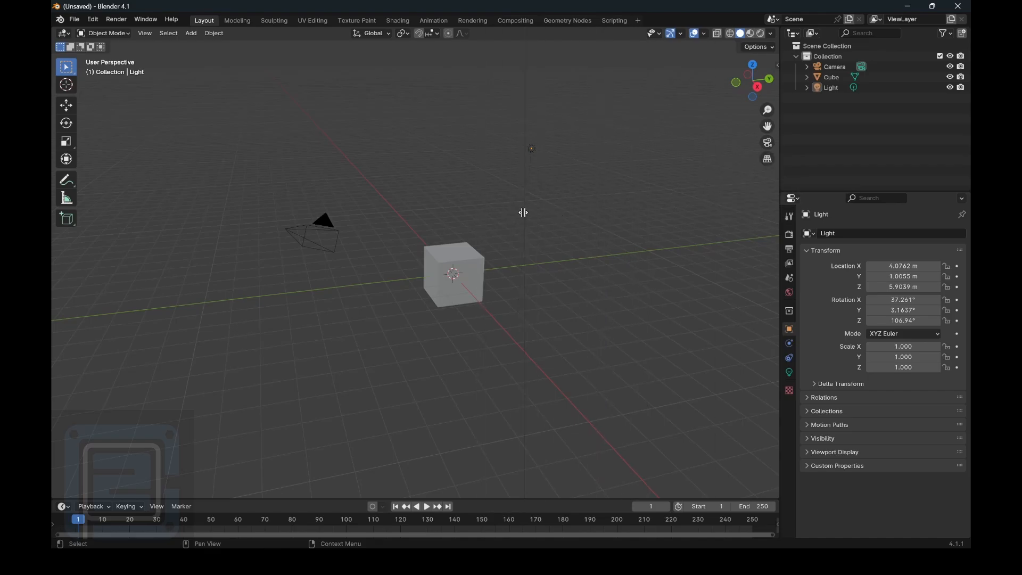
click(522, 212)
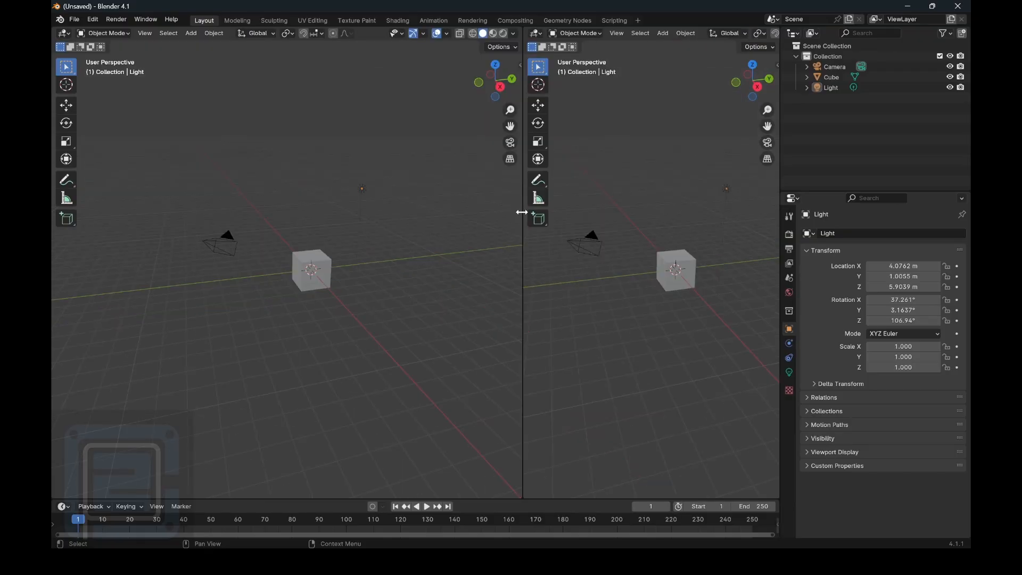
Change the new right-hand viewport area to the Image Editor and swap it with the 3D viewport.
click(528, 37)
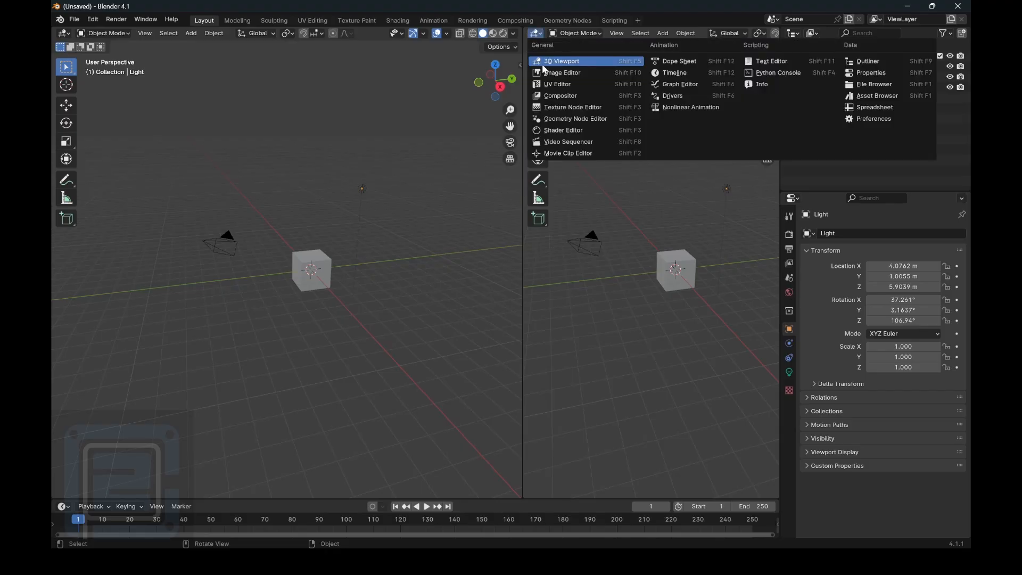
click(557, 72)
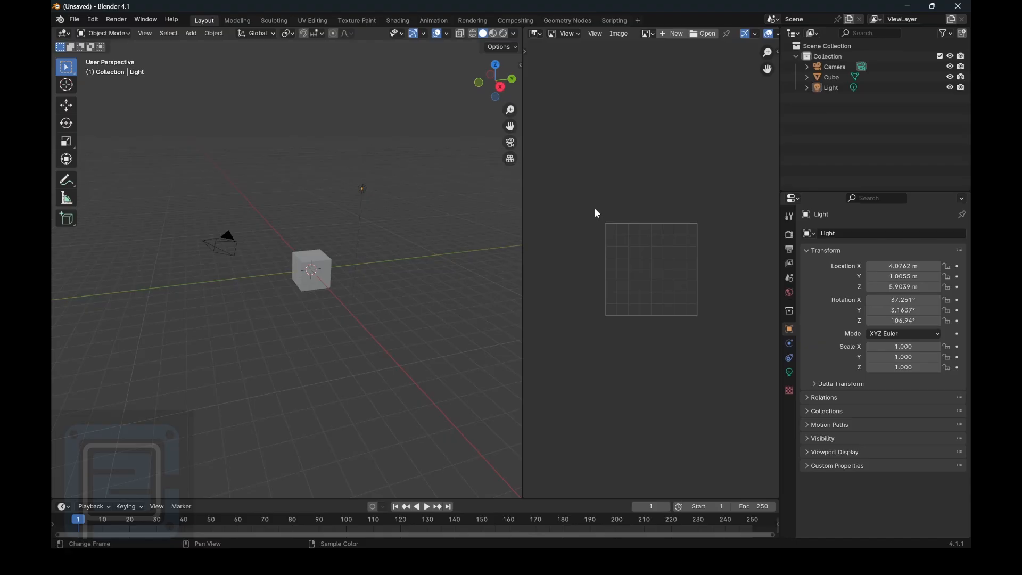
right_click(521, 218)
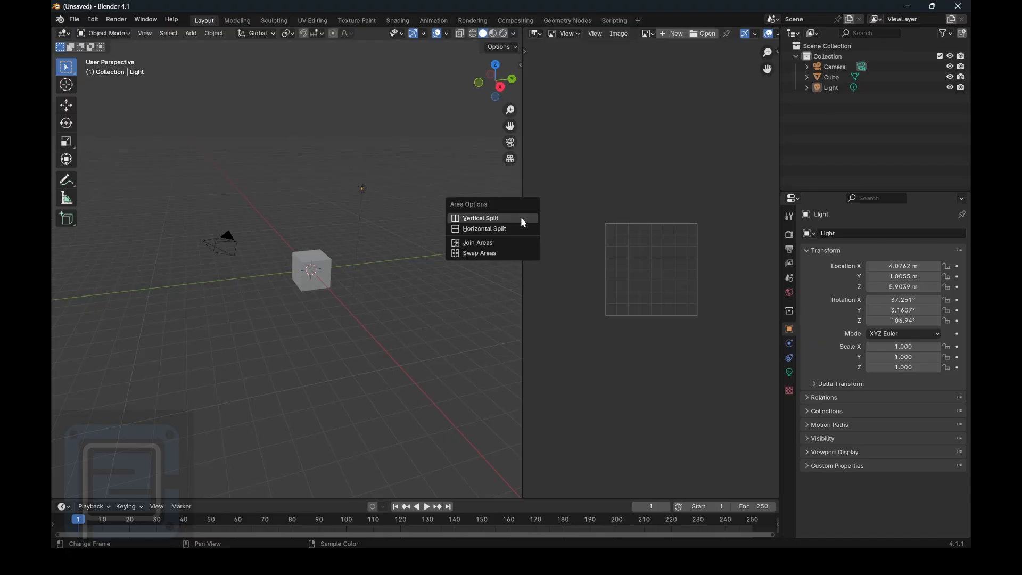
click(478, 252)
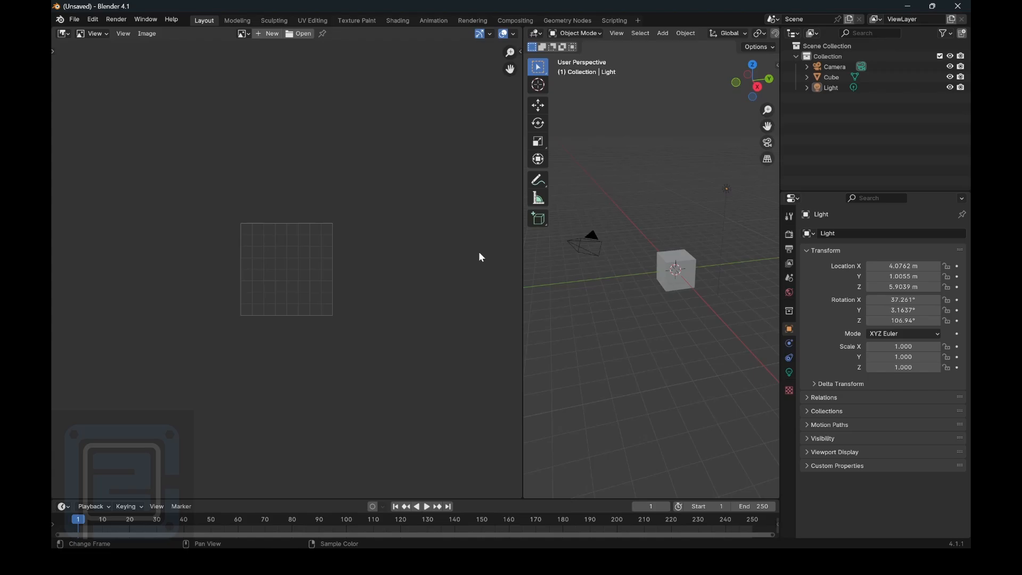
Join the two split areas so that the 3D viewport takes over the Image Editor's space.
right_click(523, 286)
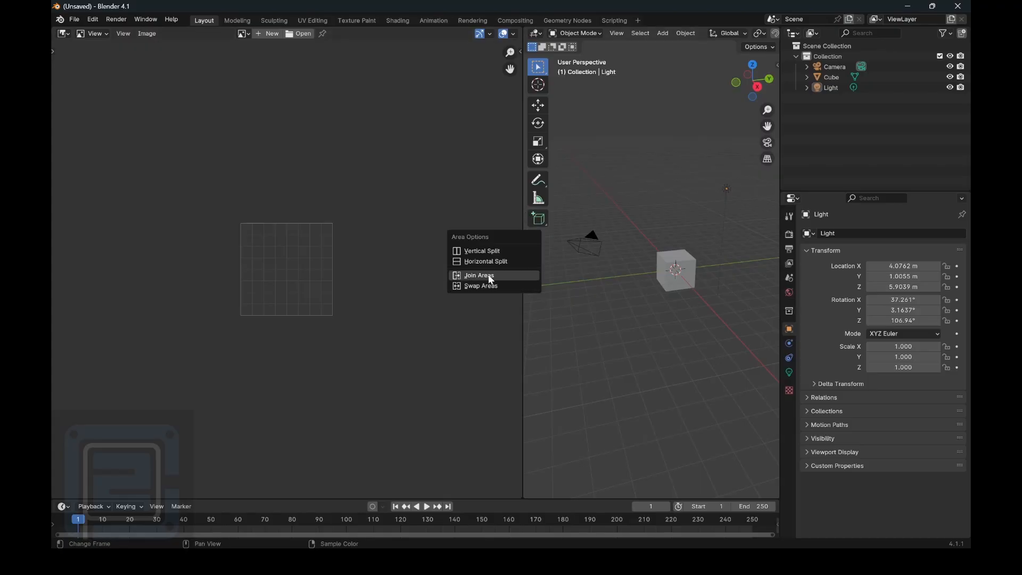
click(490, 278)
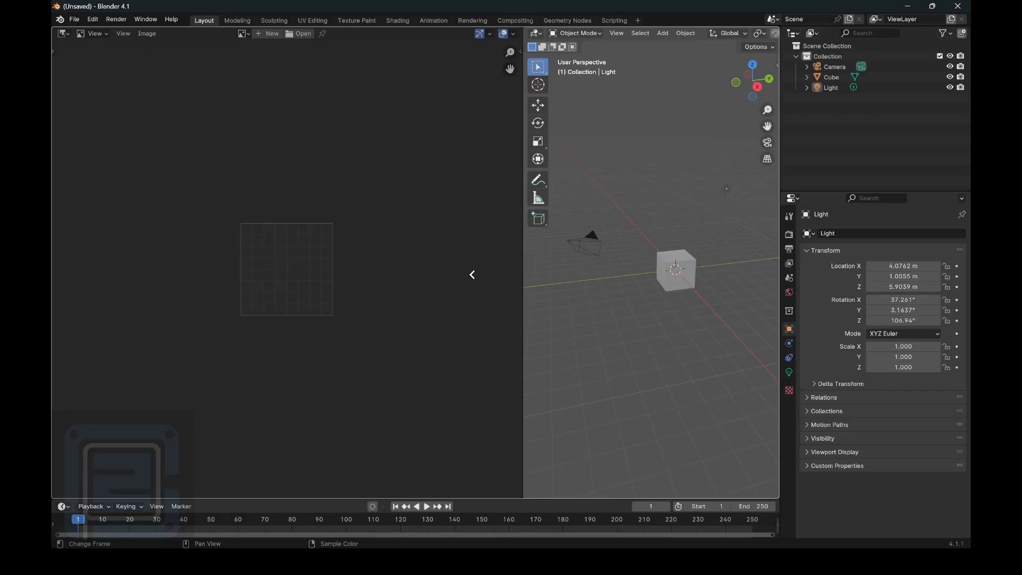
drag(472, 274, 475, 279)
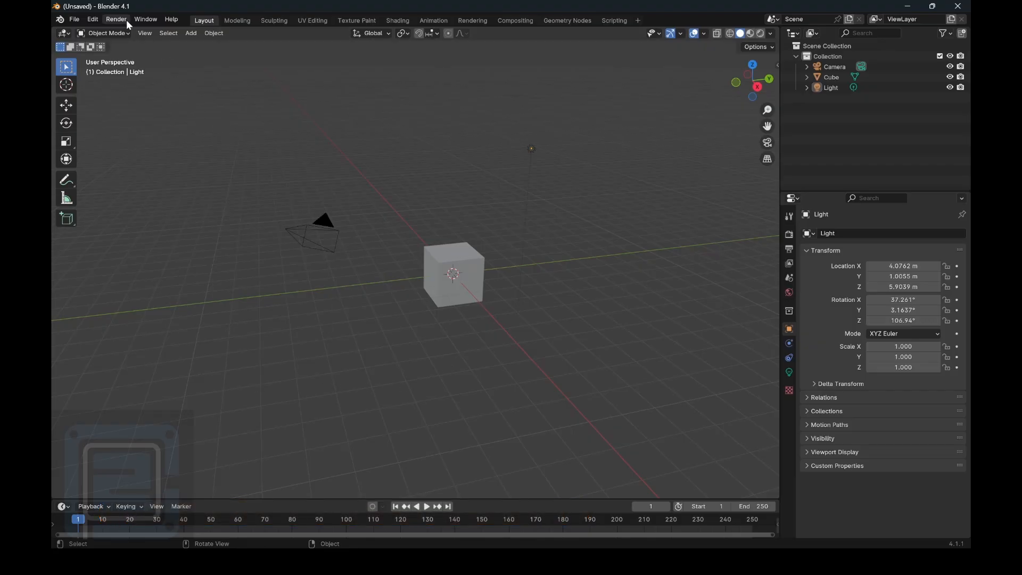
Select the cube, light and camera in turn in Object Mode, finishing with the cube selected.
click(121, 33)
click(476, 268)
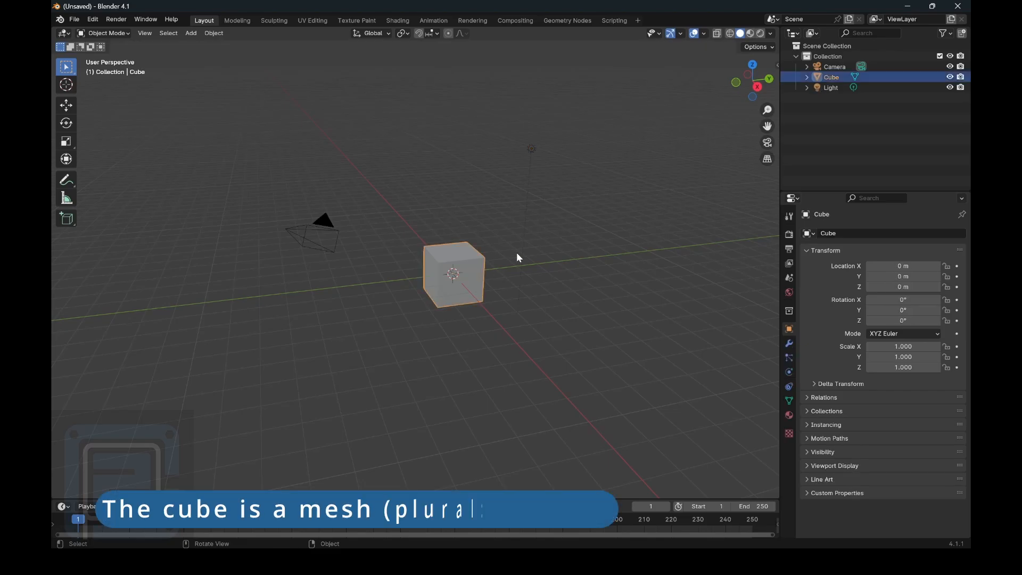
click(526, 195)
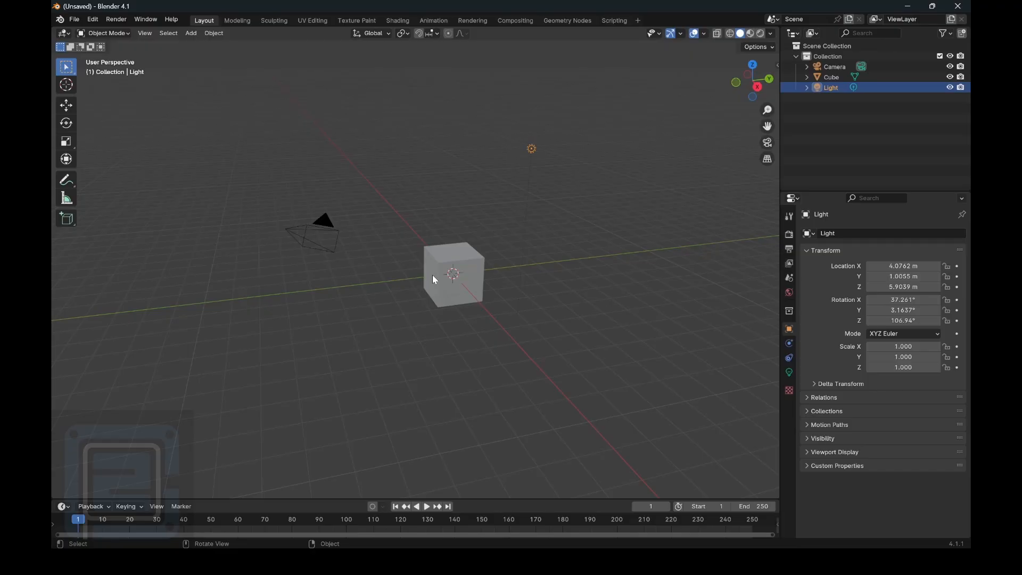
click(323, 233)
click(532, 148)
click(456, 274)
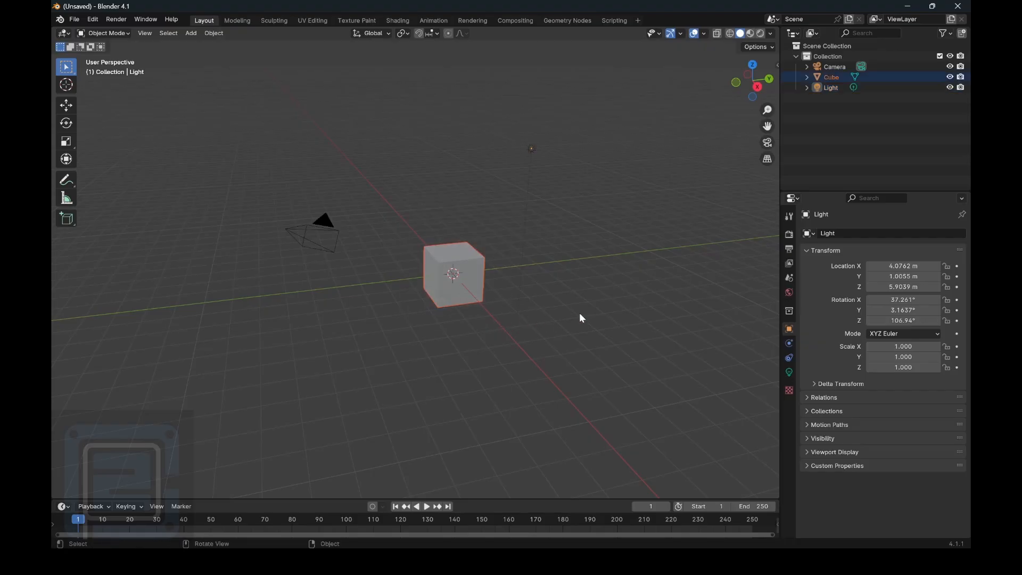
Place the 3D cursor at several free spots in the viewport and snap it back to the world origin.
click(67, 84)
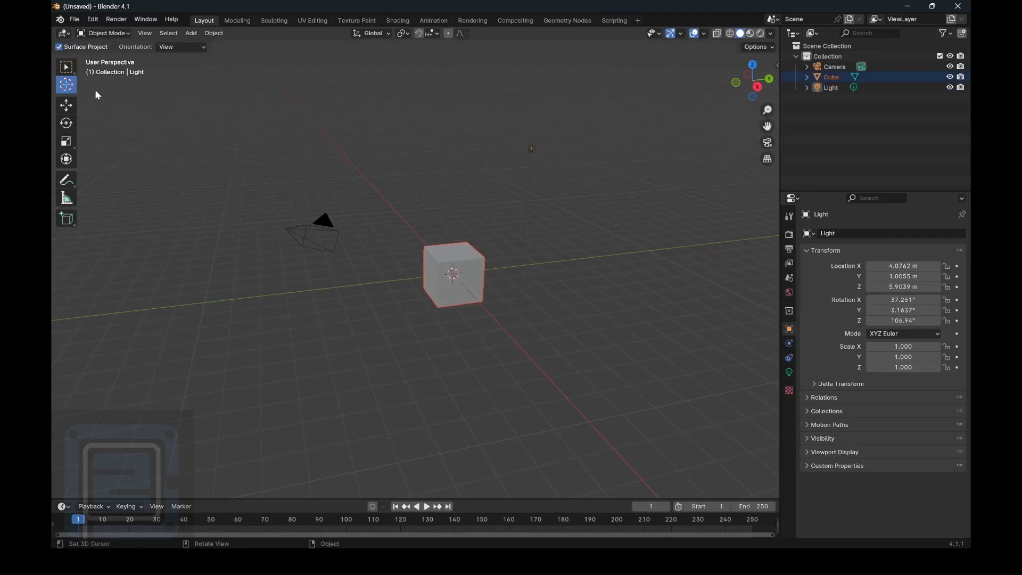
drag(404, 233, 378, 158)
drag(462, 144, 583, 226)
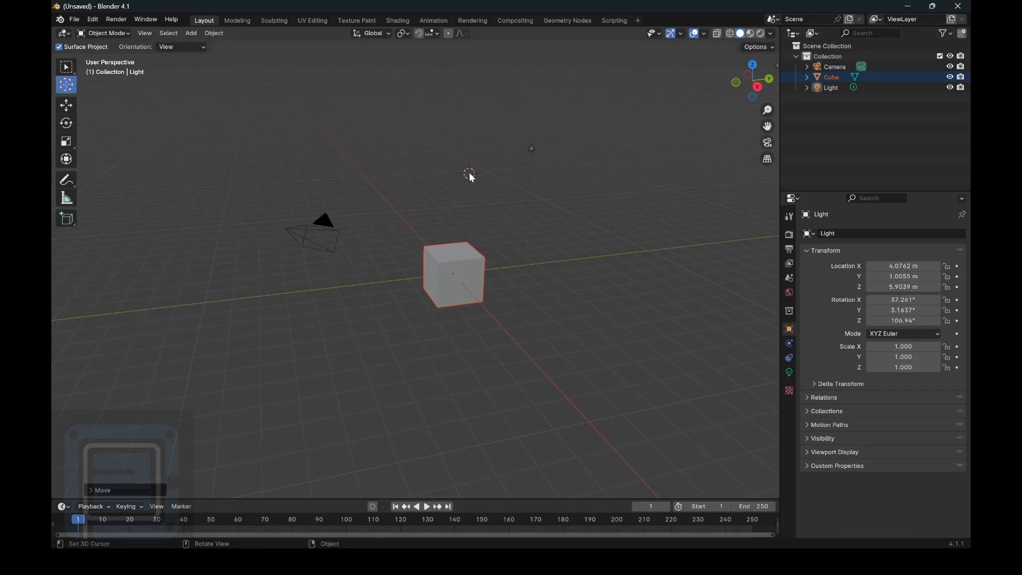
click(569, 182)
key(shift+s)
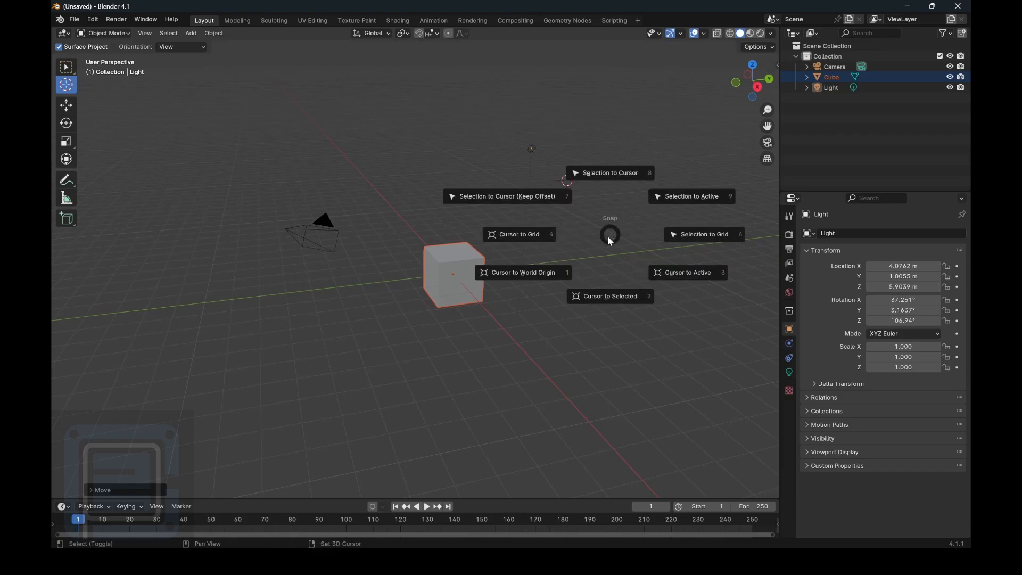
click(545, 281)
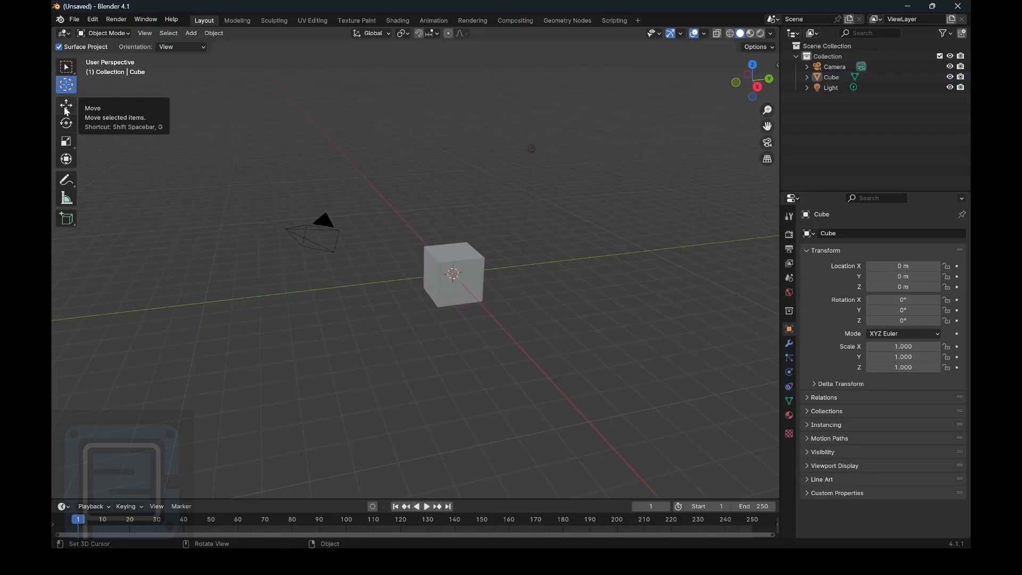
Activate the Move tool, select the cube, and show its transform values in the viewport sidebar.
click(74, 110)
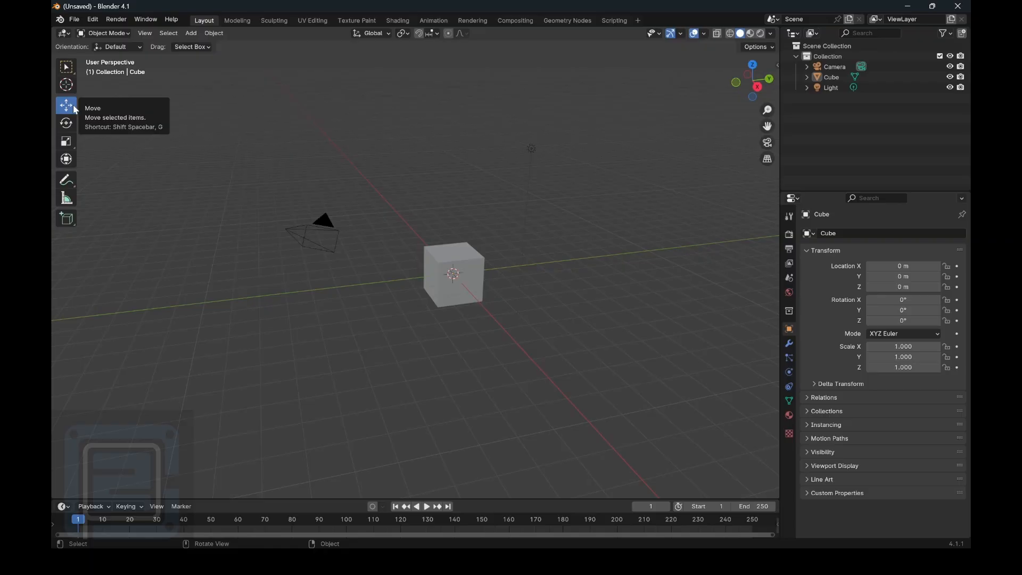
click(455, 262)
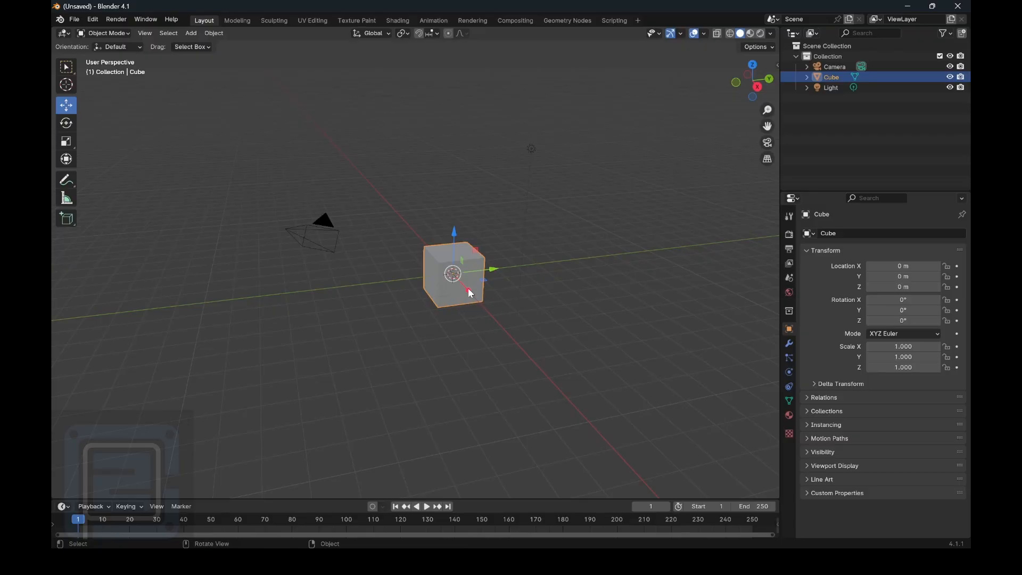
drag(471, 294, 527, 280)
right_click(452, 286)
right_click(527, 279)
key(n)
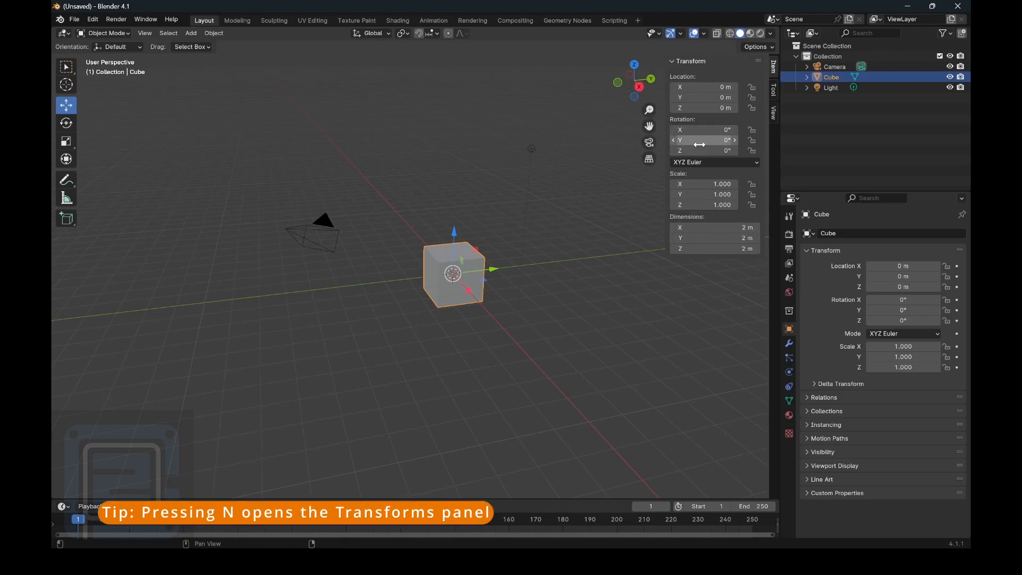
Reselect the cube, move it about 2.63 m along the X axis, and clear its location.
click(606, 213)
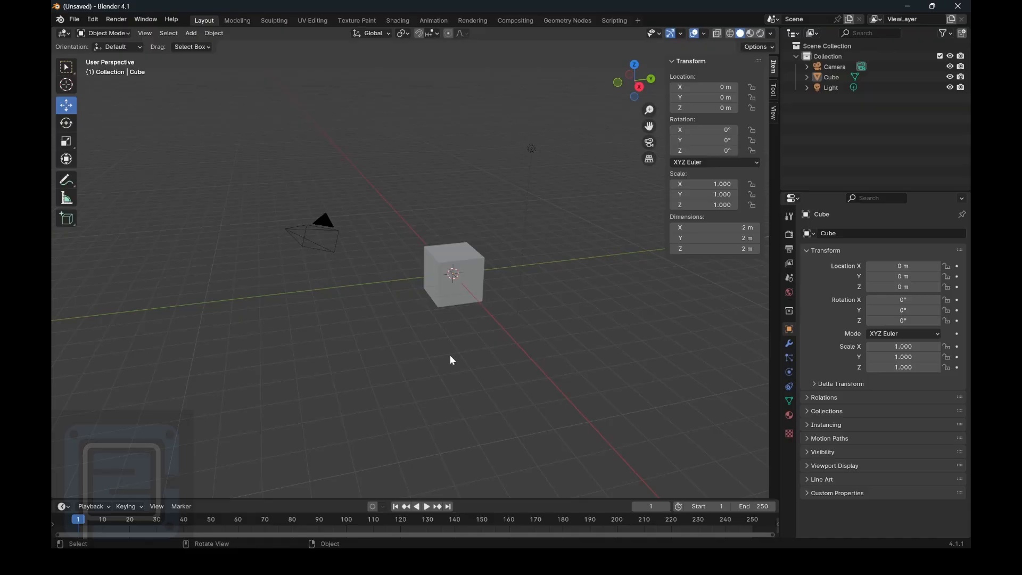
click(465, 280)
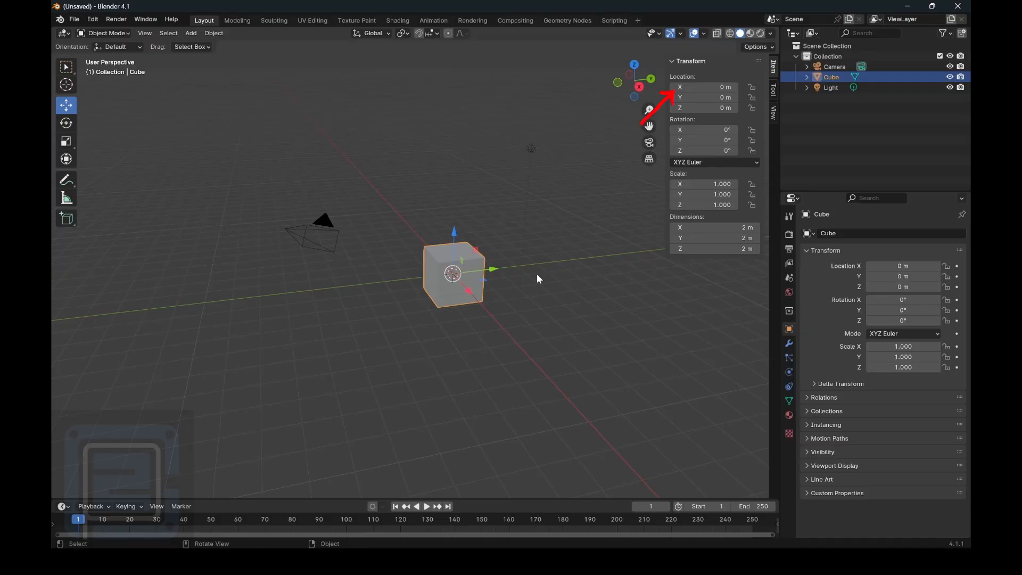
drag(466, 288, 522, 288)
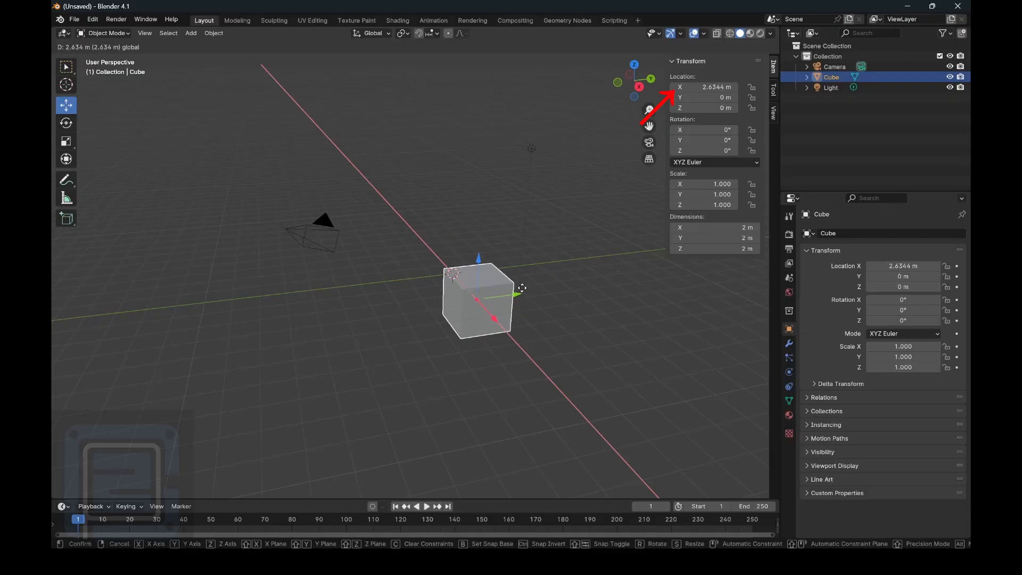
click(524, 288)
key(alt+g)
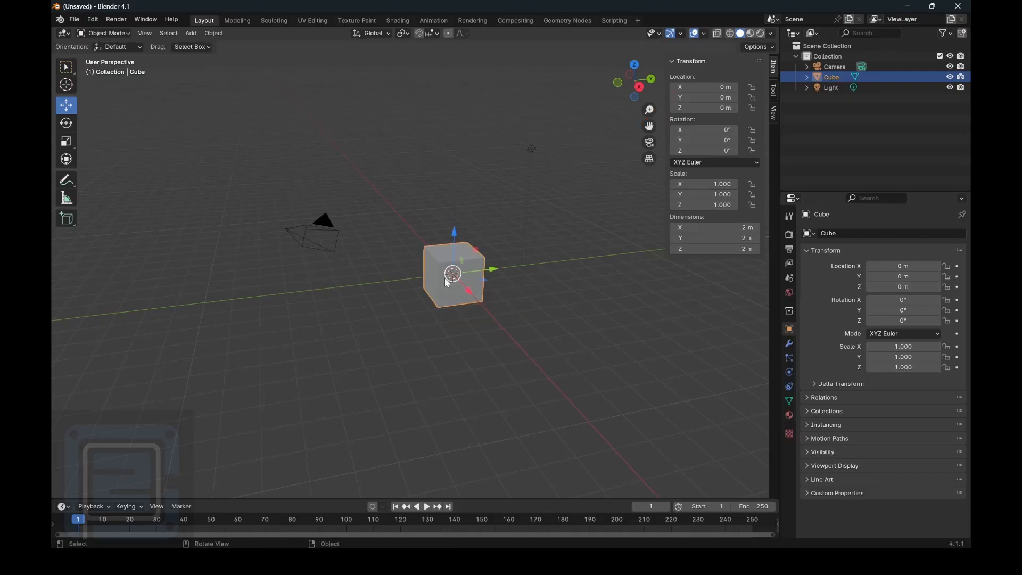
Move the cube freely in the perspective view and in the right orthographic view, clearing its location each time.
drag(449, 279, 490, 252)
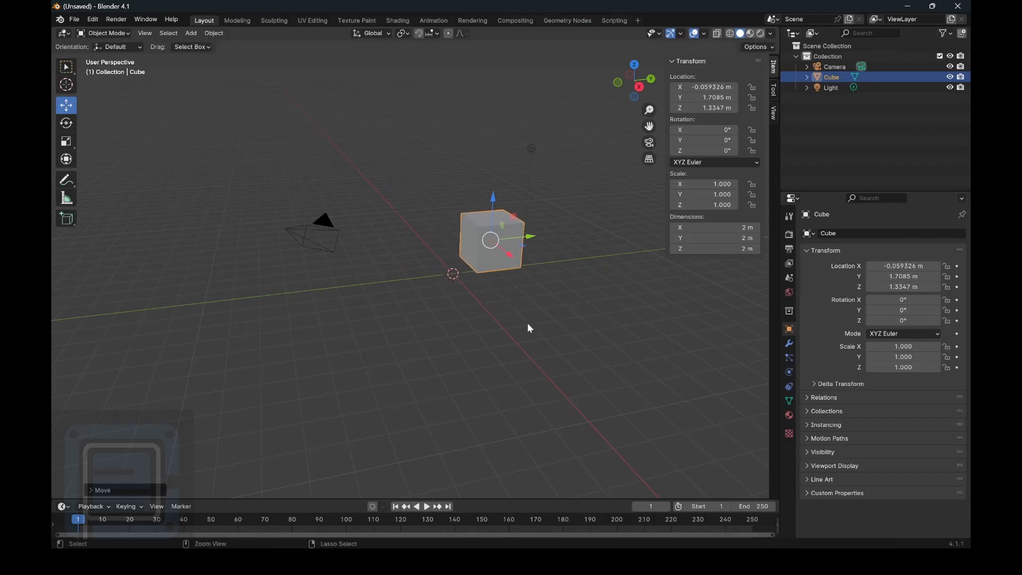
key(alt+g)
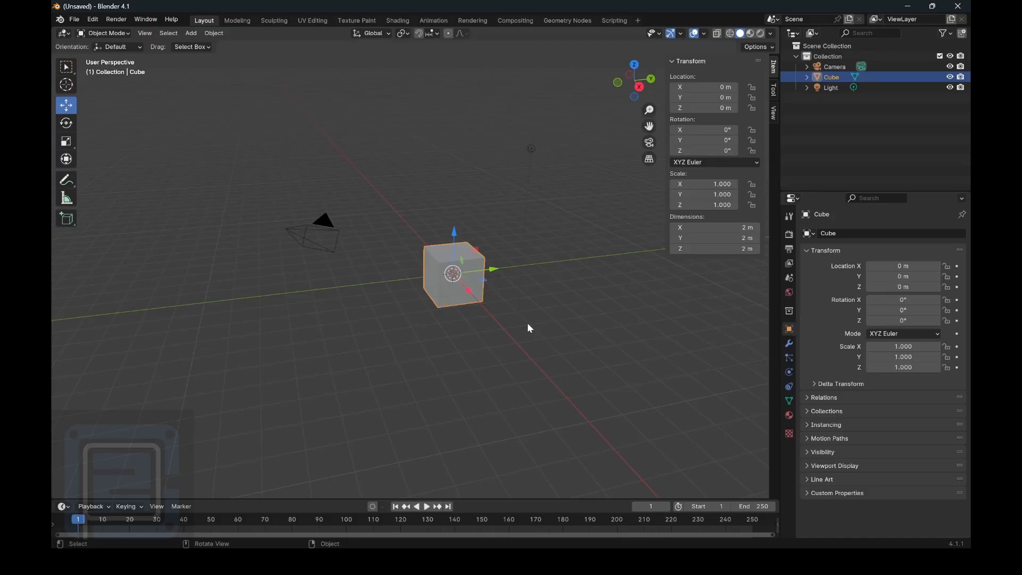
click(639, 87)
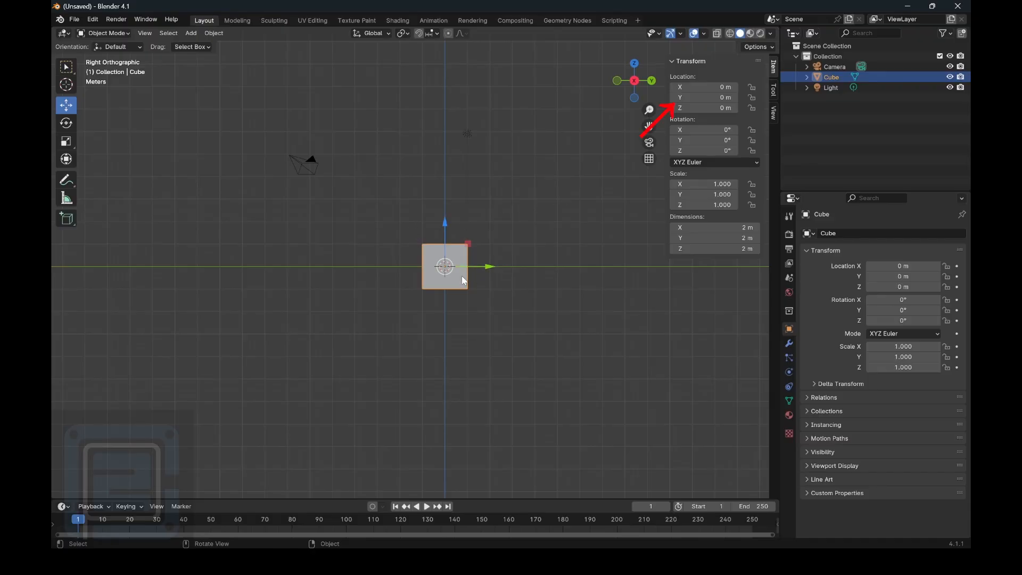
mouse_move(447, 269)
mouse_down()
mouse_move(433, 269)
mouse_move(417, 245)
mouse_move(430, 276)
mouse_move(448, 263)
mouse_move(443, 322)
mouse_move(427, 303)
mouse_move(447, 251)
mouse_move(488, 275)
mouse_move(465, 288)
mouse_move(478, 319)
mouse_move(462, 314)
mouse_move(456, 261)
mouse_up()
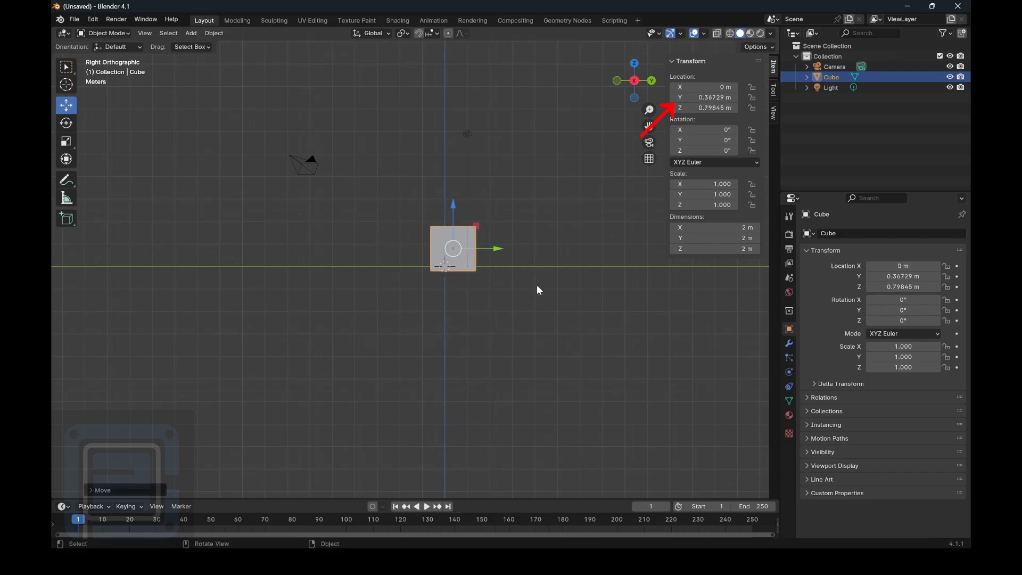
key(alt+g)
drag(635, 81, 612, 75)
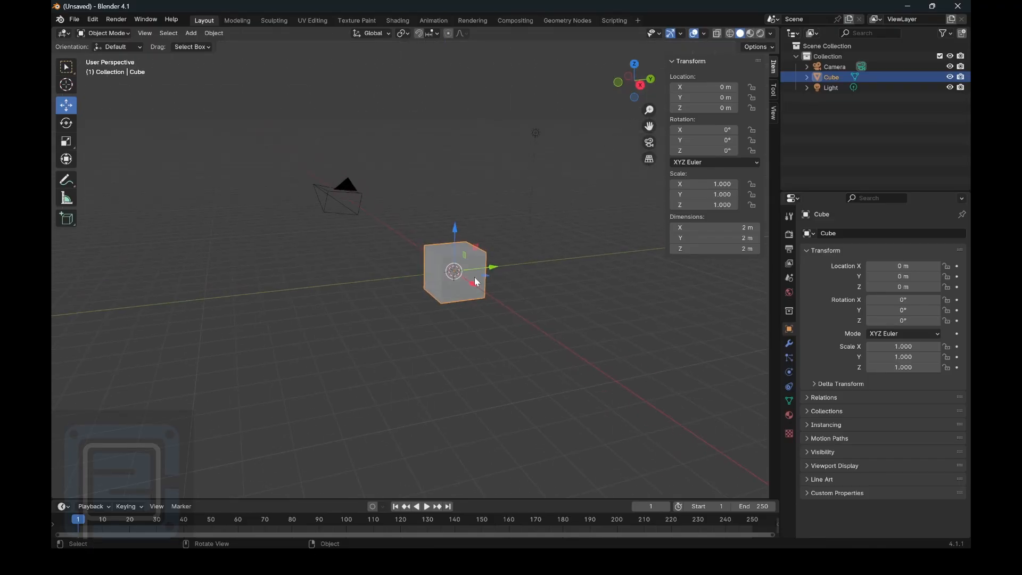
Try grabbing the cube freely and constrained to the X, Y and Z axes in turn, and cancel the move.
key(g)
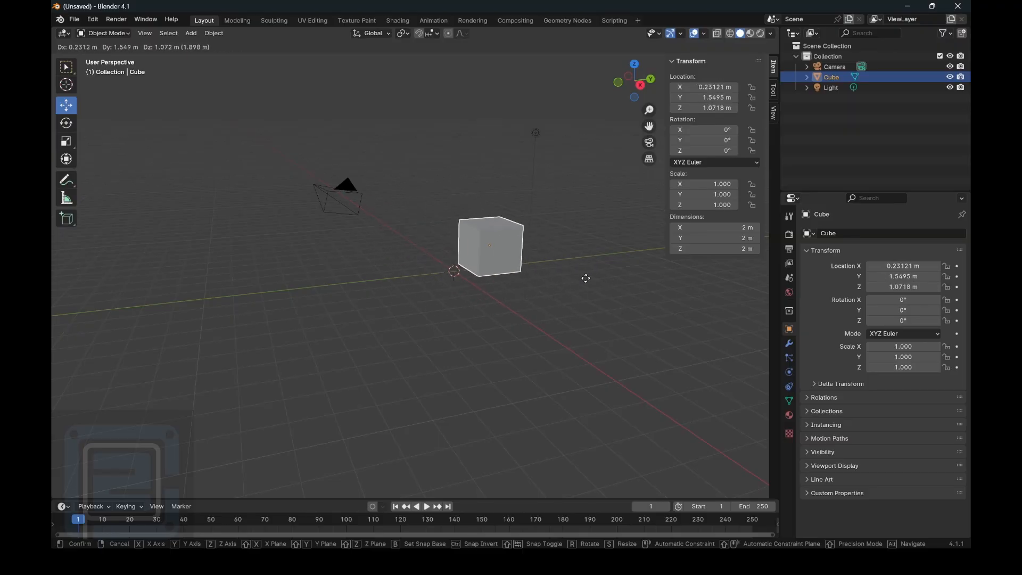
key(x)
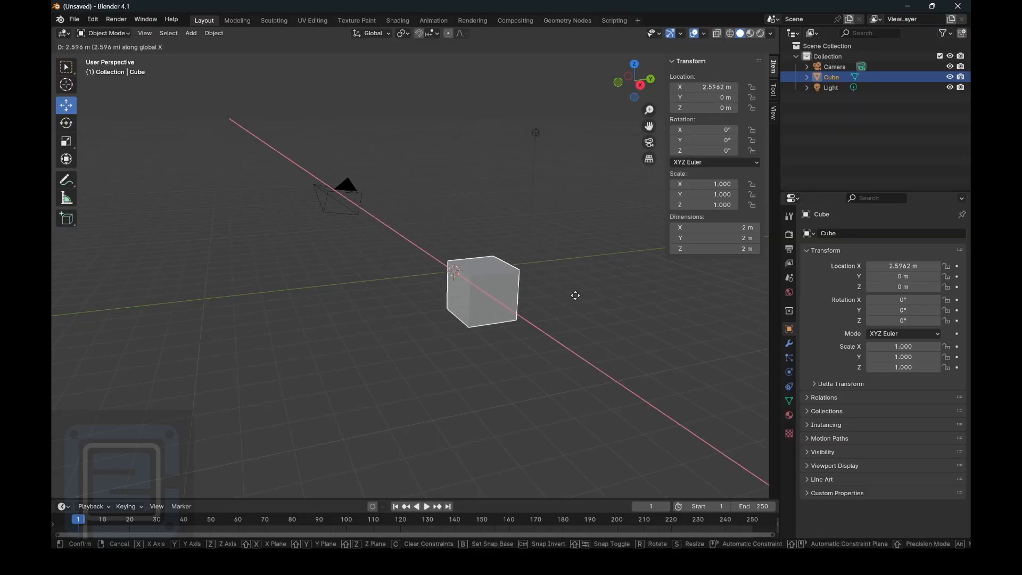
key(y)
key(z)
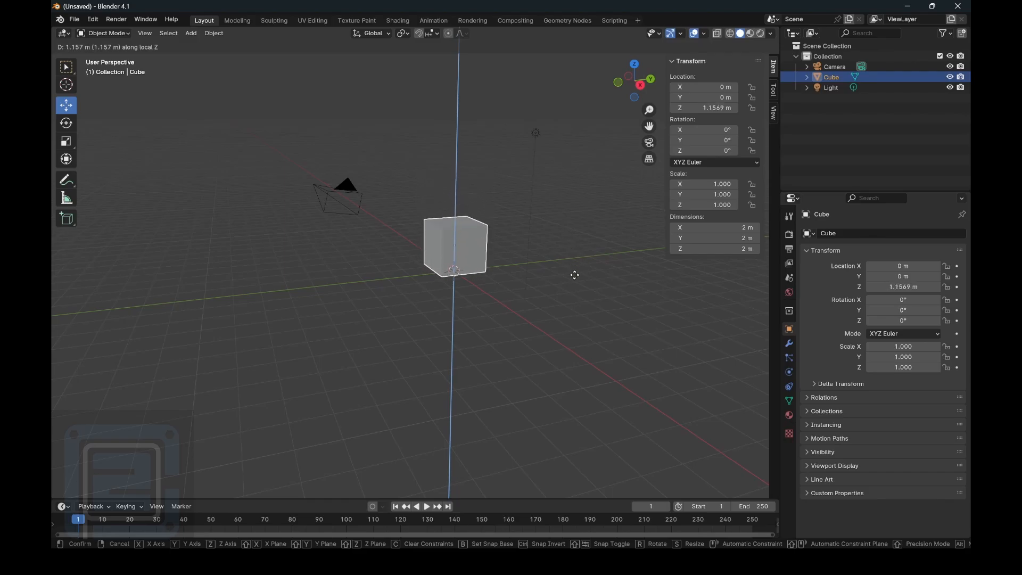
key(z)
key(z)
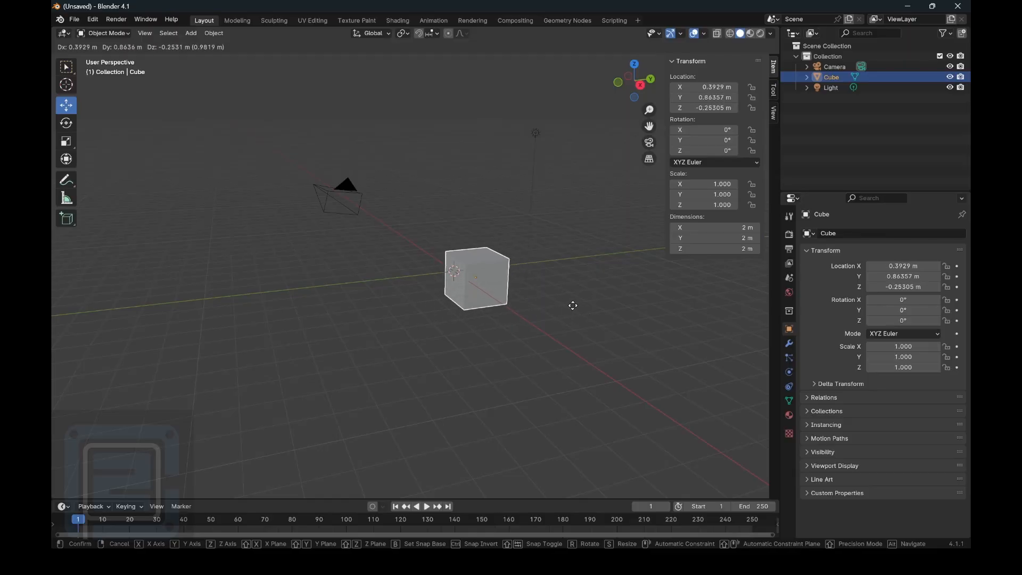
key(Escape)
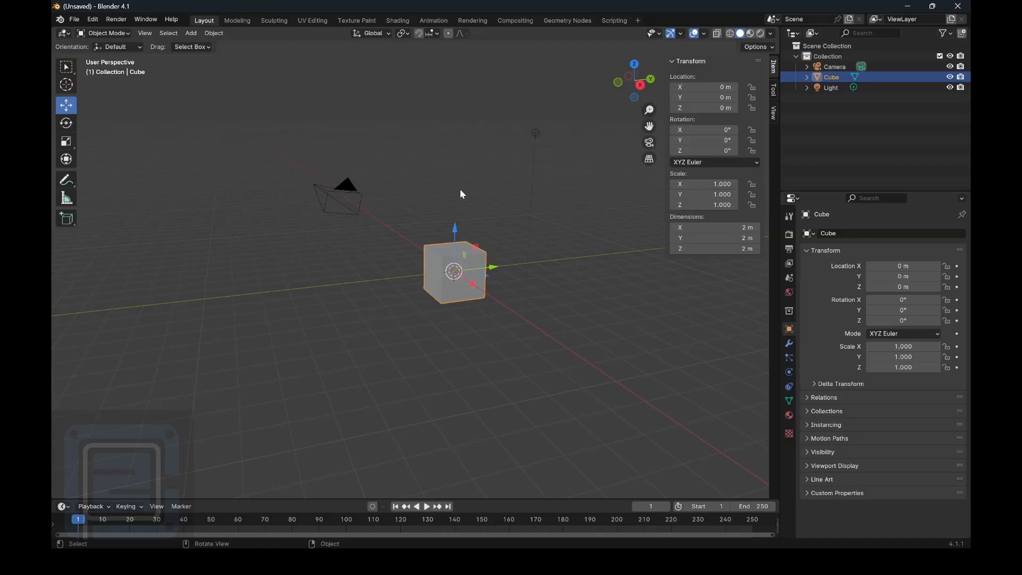
Try several freehand rotations of the cube with the Rotate tool's gizmo, undoing each one.
click(57, 129)
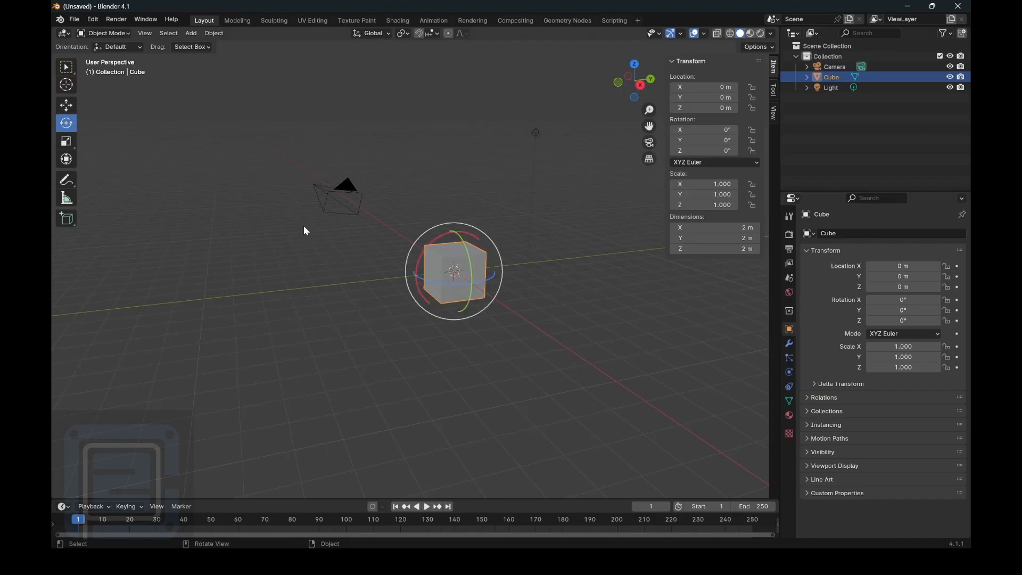
drag(481, 281, 514, 278)
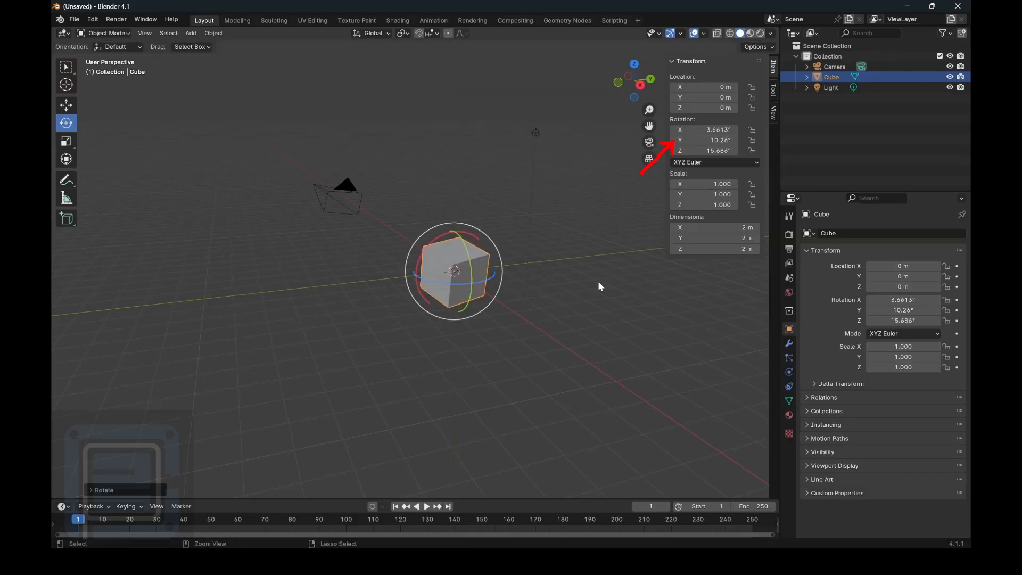
key(ctrl+z)
key(ctrl+z)
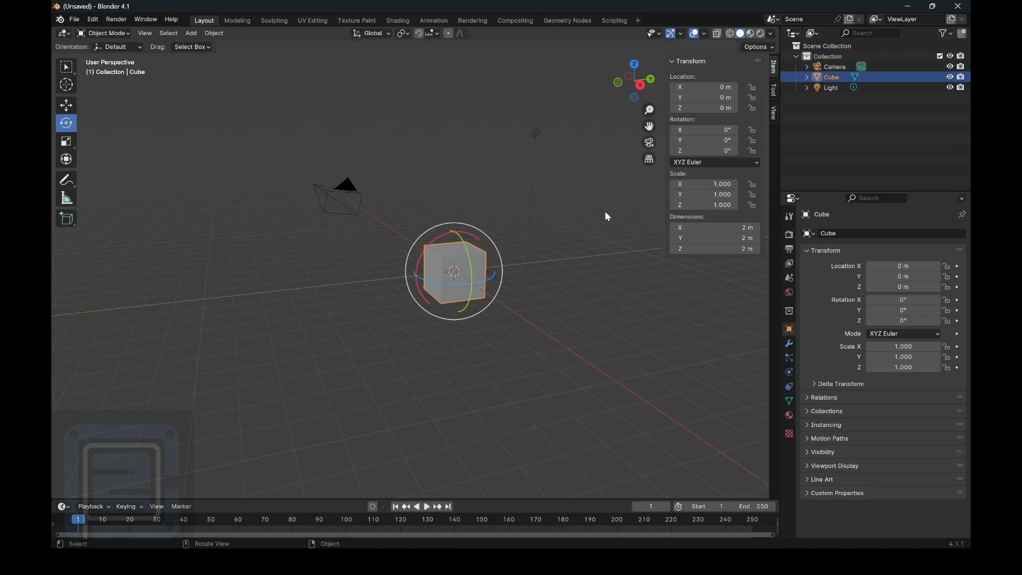
drag(498, 246, 556, 290)
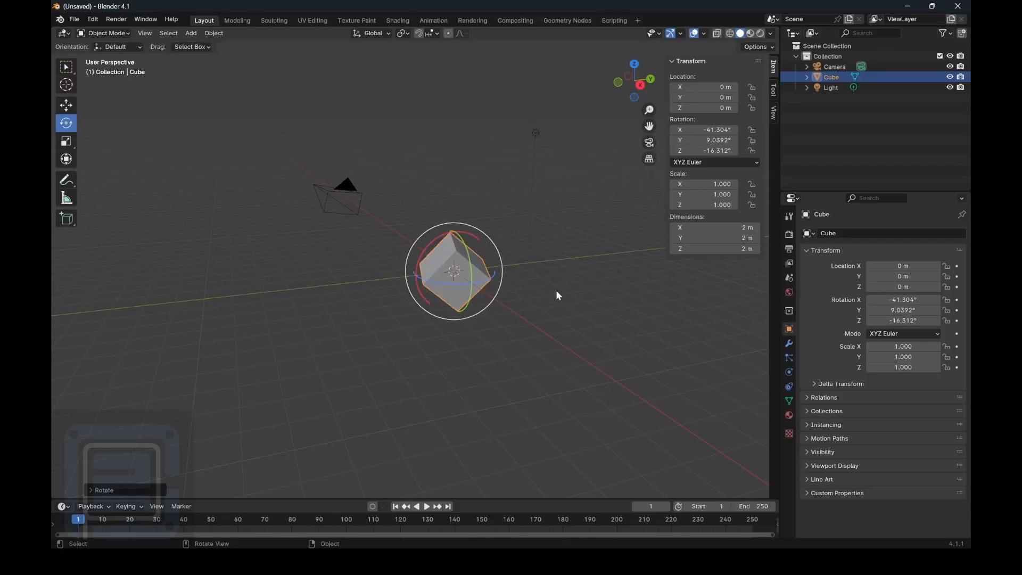
key(ctrl+z)
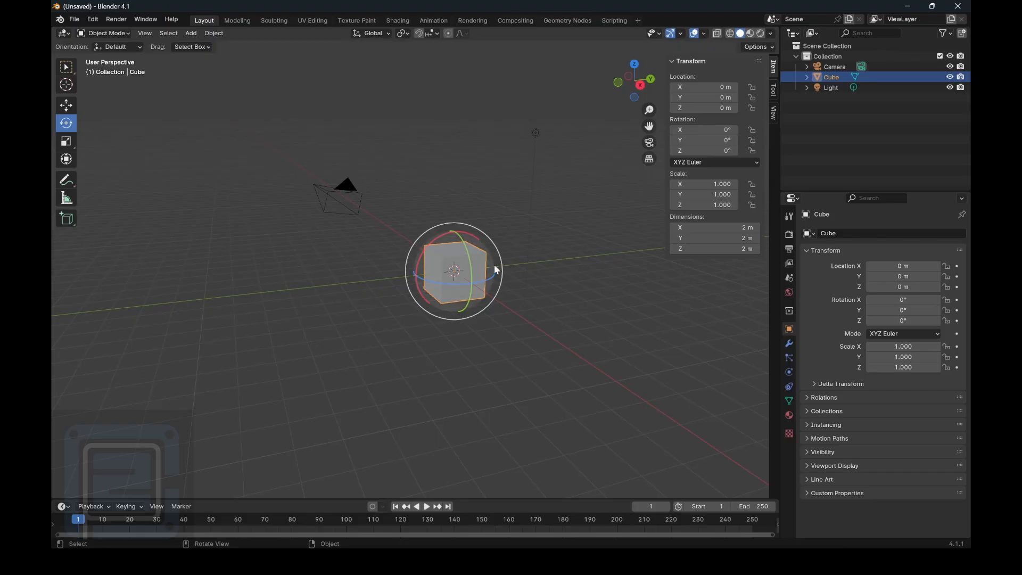
drag(495, 266, 415, 314)
key(ctrl+z)
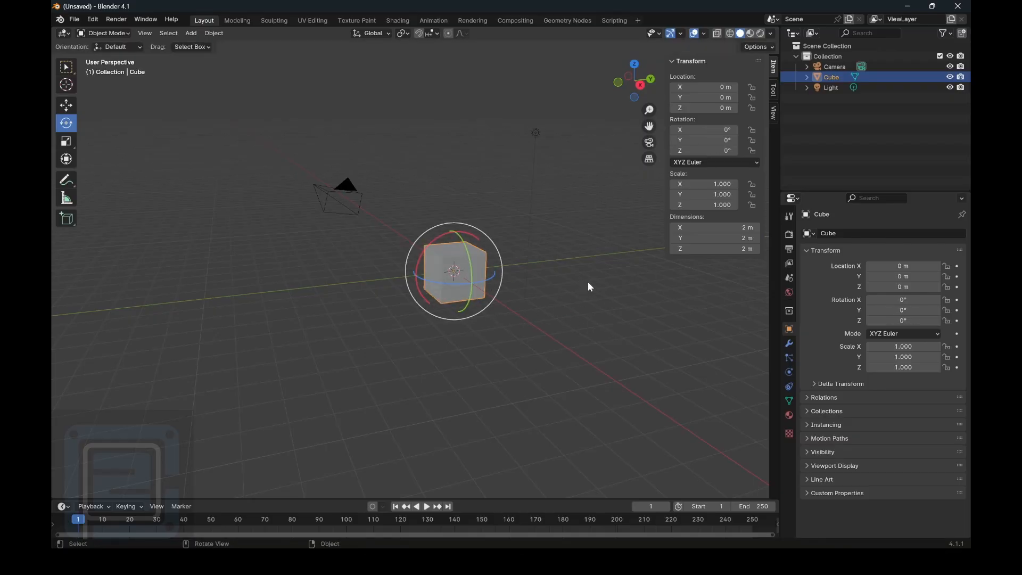
Try rotating the cube freely and about the X, Y and Z axes in turn, and cancel the rotation.
key(r)
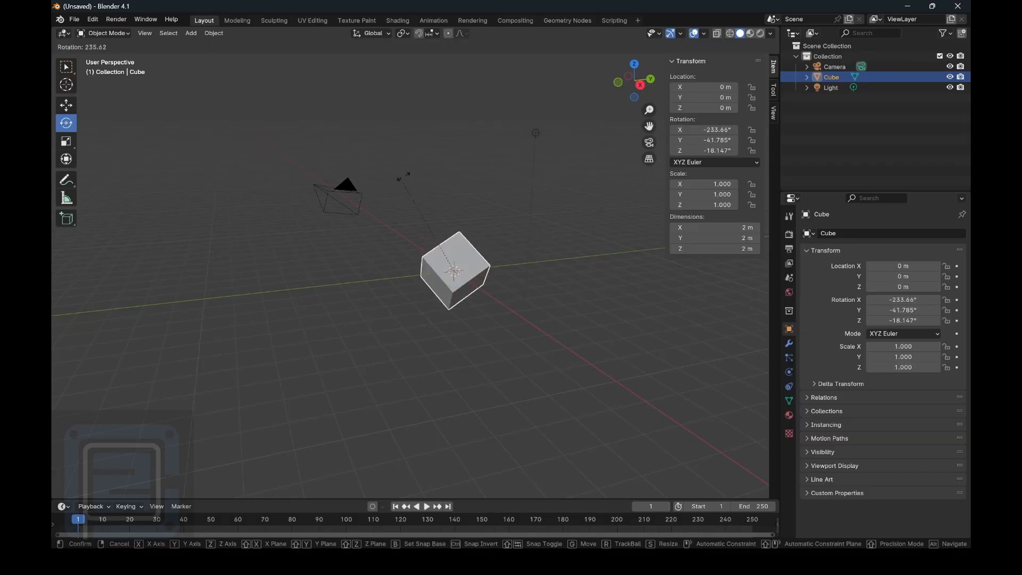
key(x)
key(y)
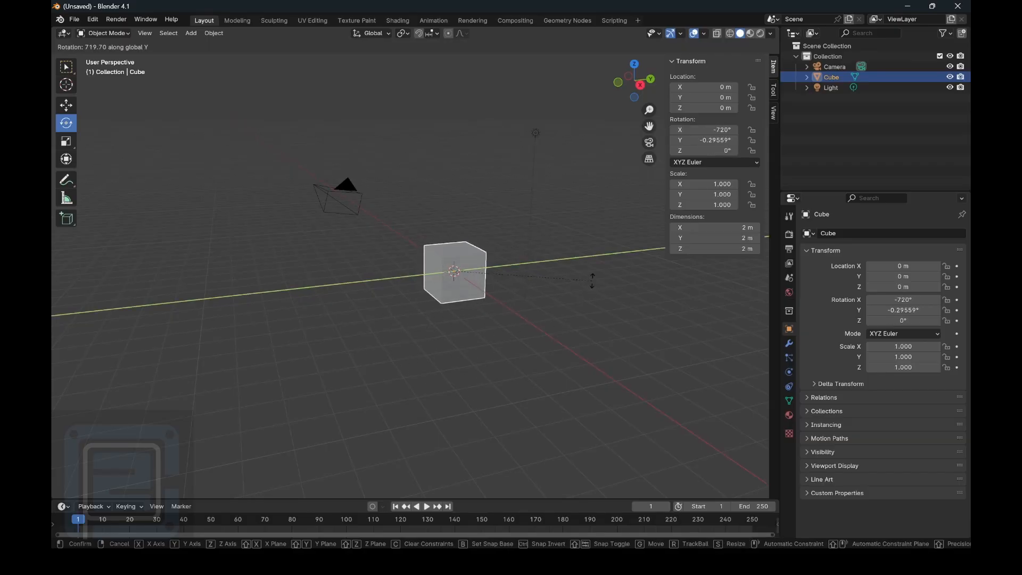
key(z)
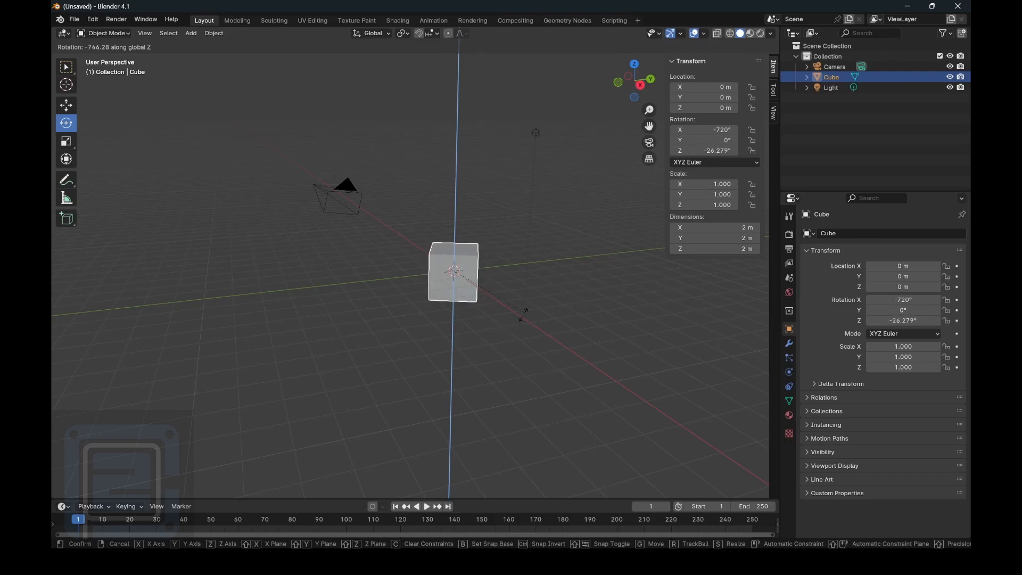
key(z)
key(z)
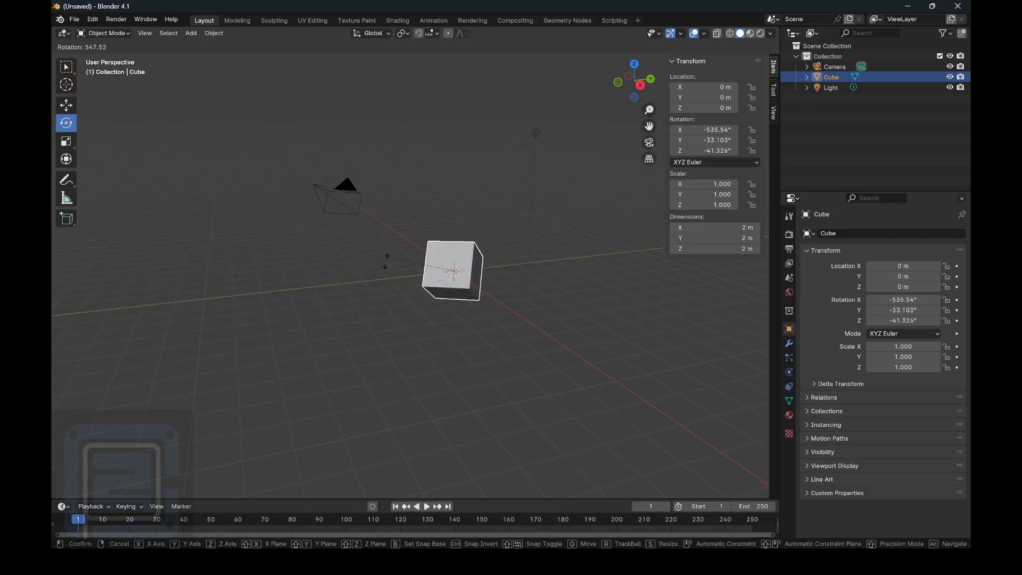
key(Escape)
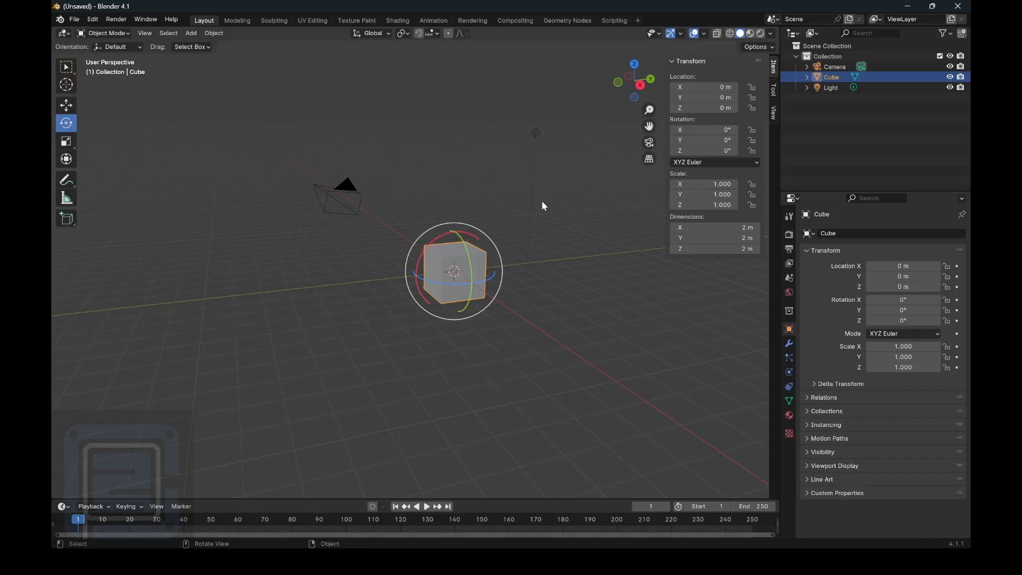
Activate the Scale tool and try resizing the cube with its gizmo, cancelling the scaling.
click(76, 143)
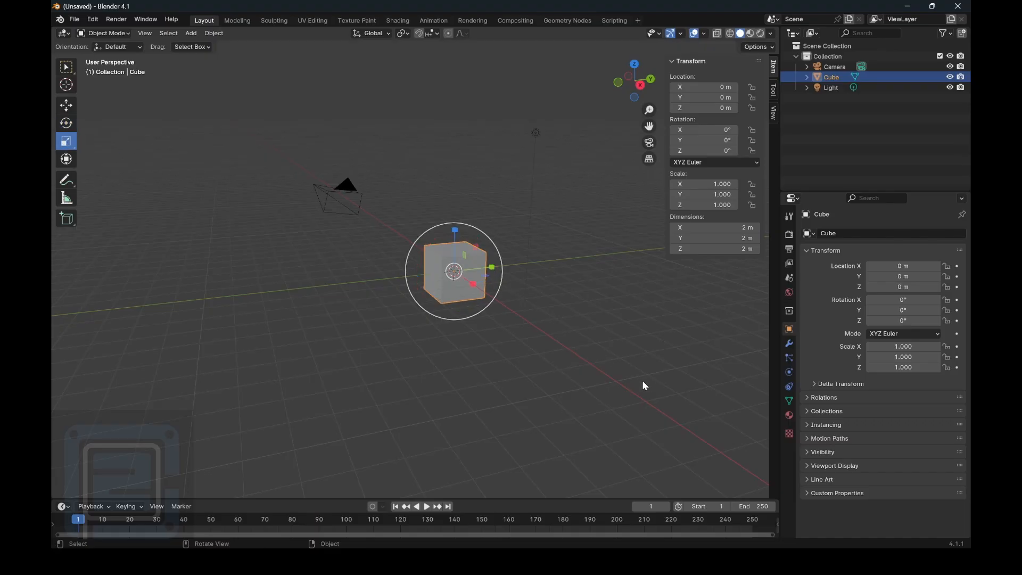
drag(498, 289, 511, 311)
drag(484, 234, 562, 214)
right_click(563, 215)
Try scaling the cube uniformly and along the Y and Z axes, clear the axis constraint, and cancel the scaling.
key(s)
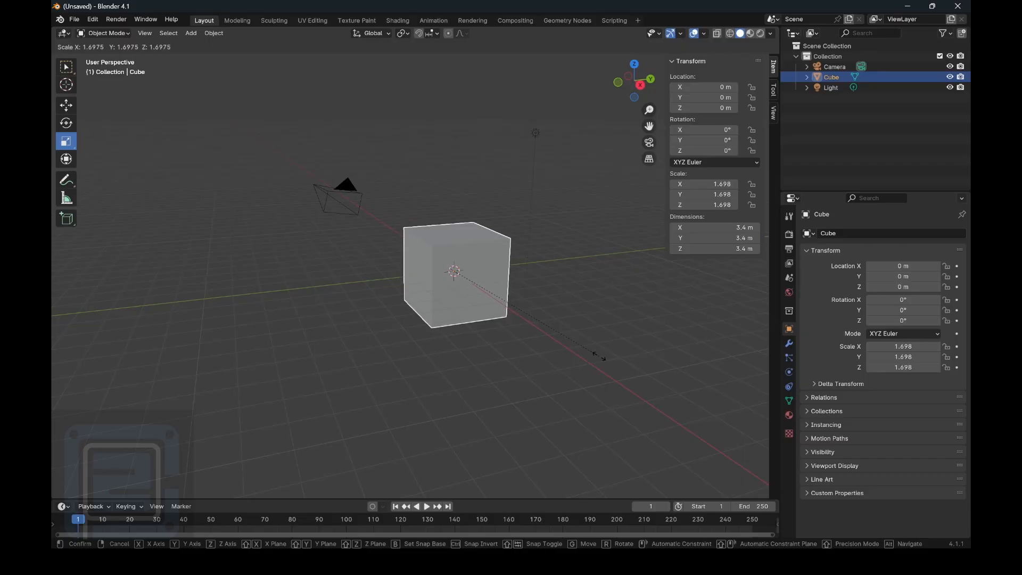
key(y)
key(z)
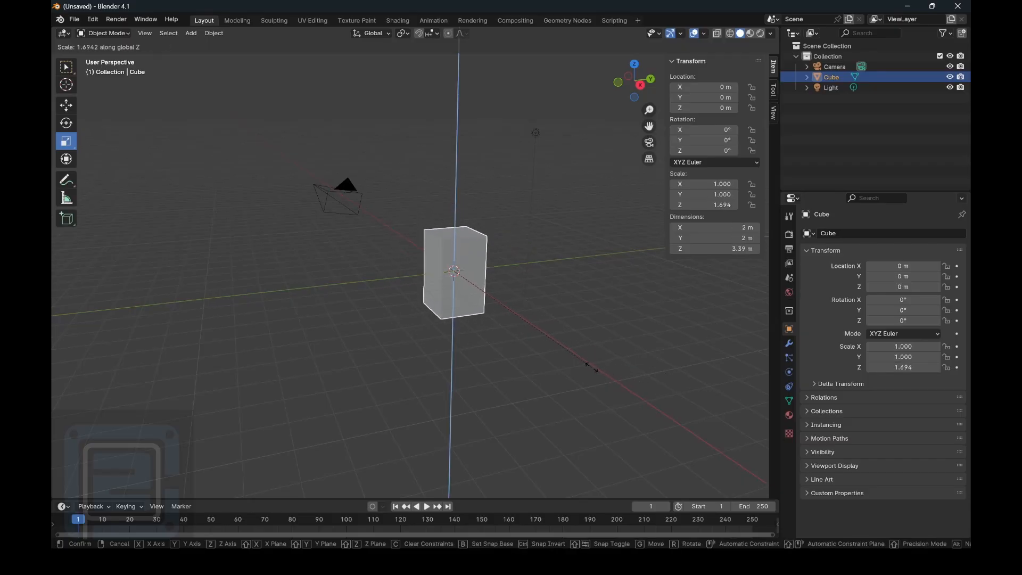
key(c)
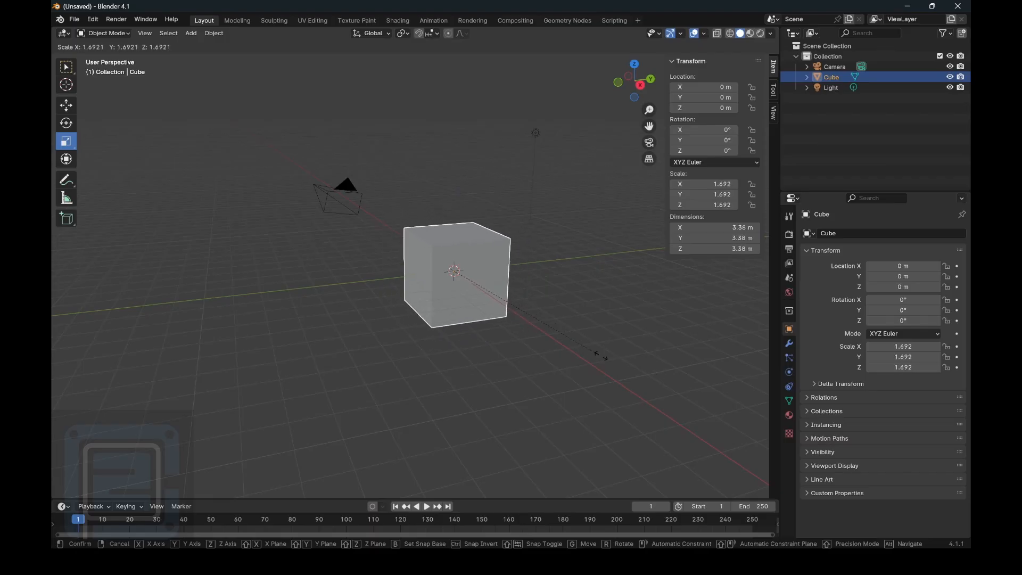
key(Escape)
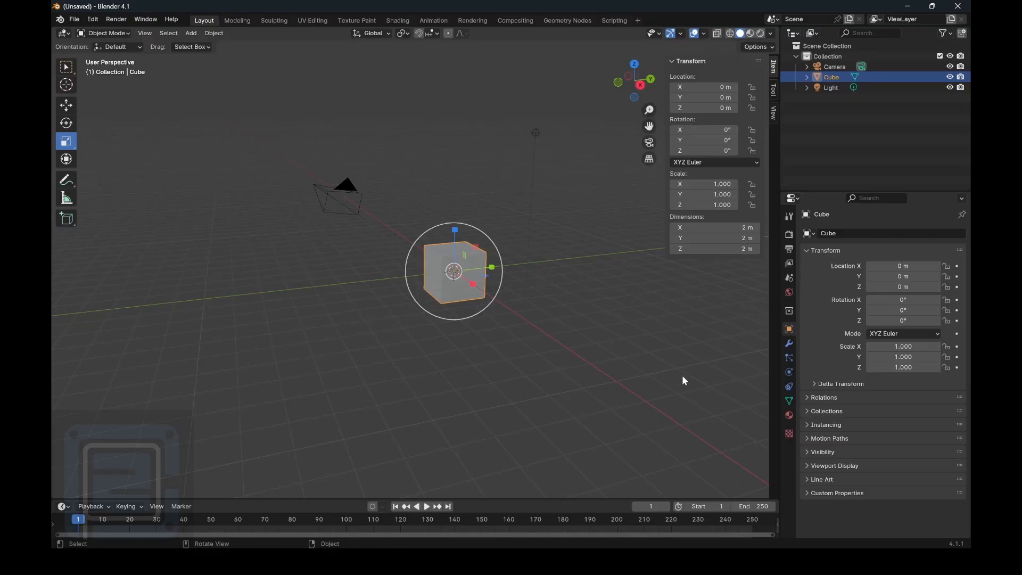
Try enlarging the cube uniformly to a scale of about 1.5, and undo the resize.
key(s)
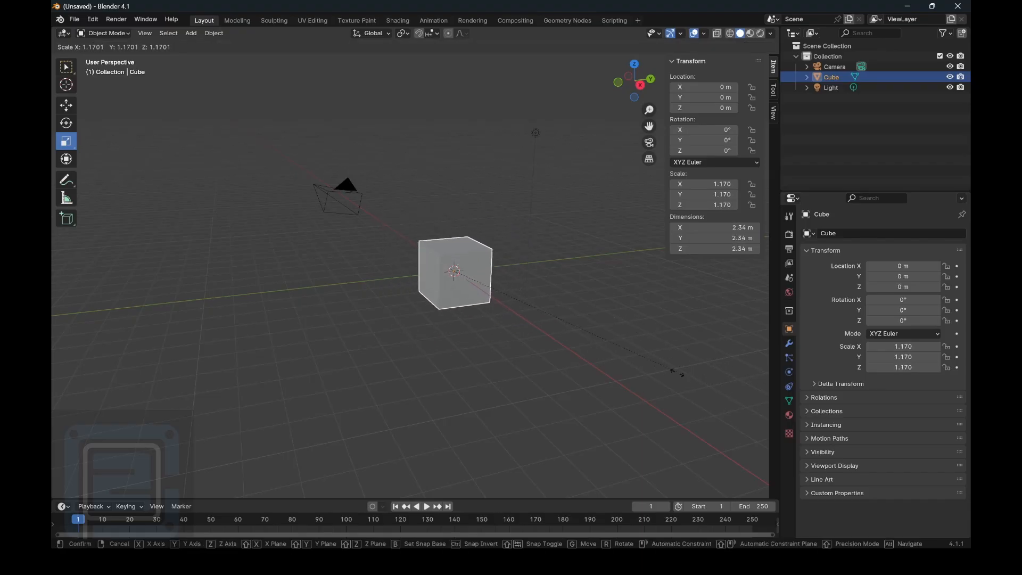
click(729, 427)
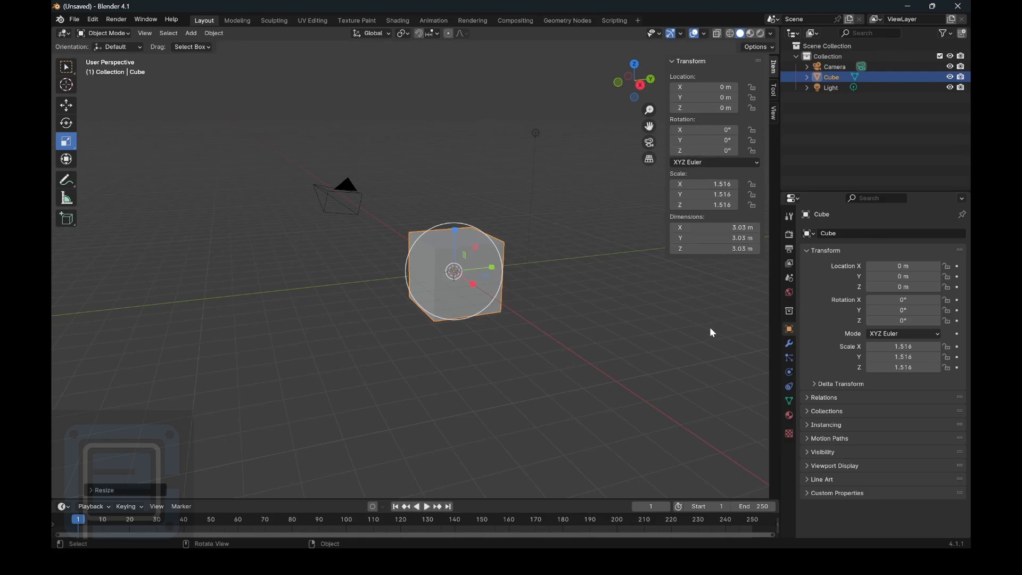
key(ctrl+z)
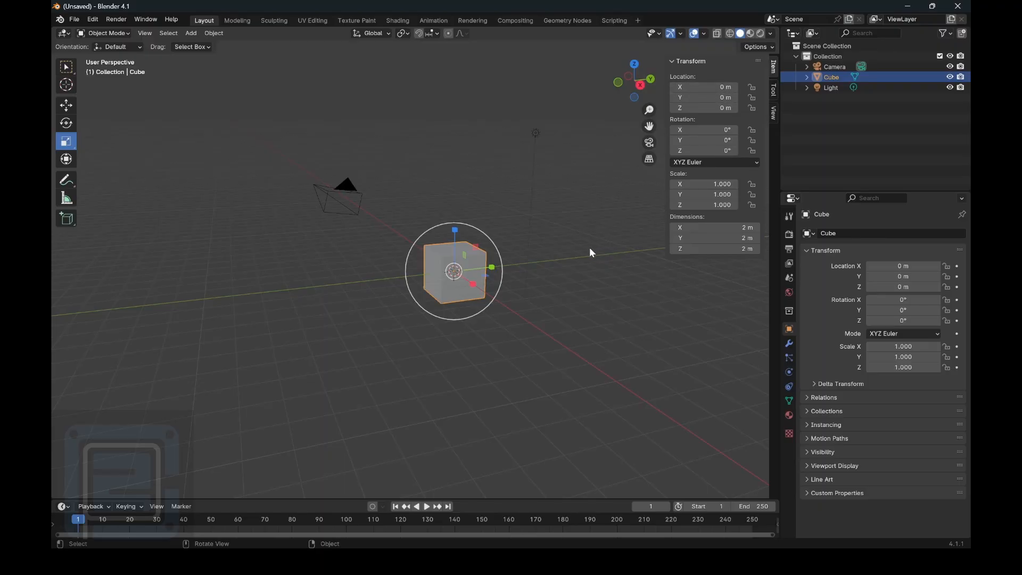
Try setting the cube's X location to 2 m, and clear its location back to the origin.
click(719, 88)
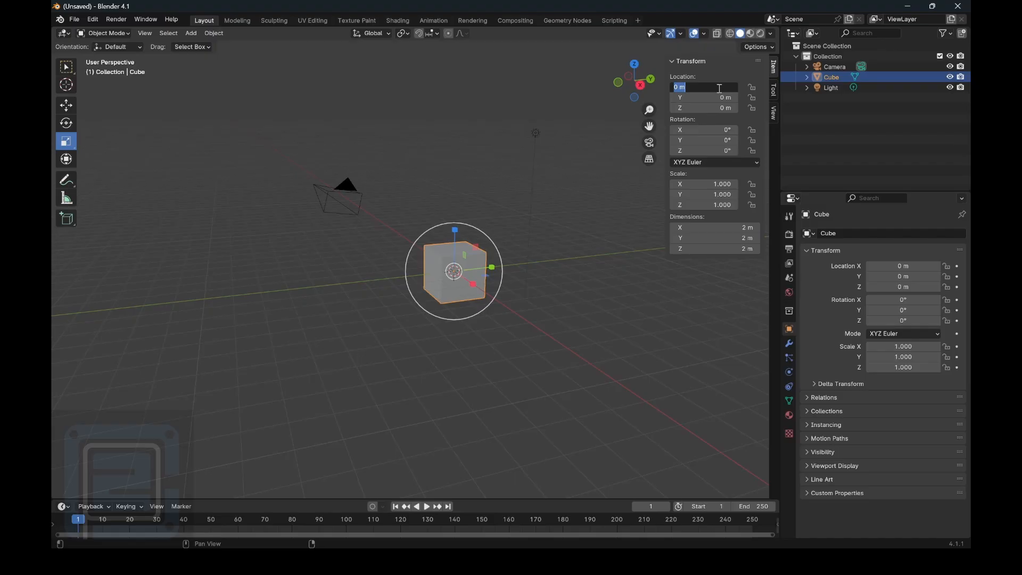
text(2)
key(Return)
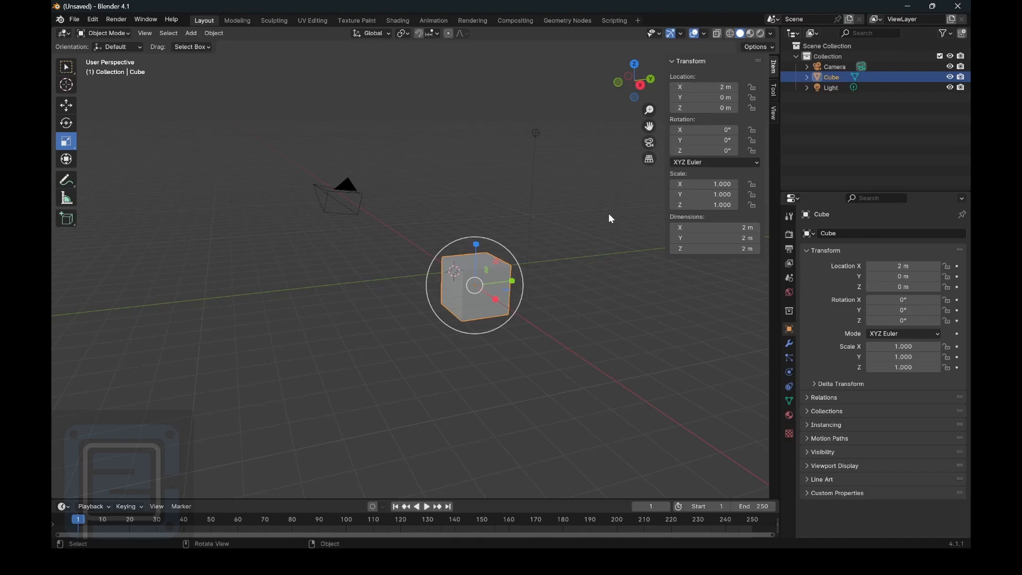
key(alt+g)
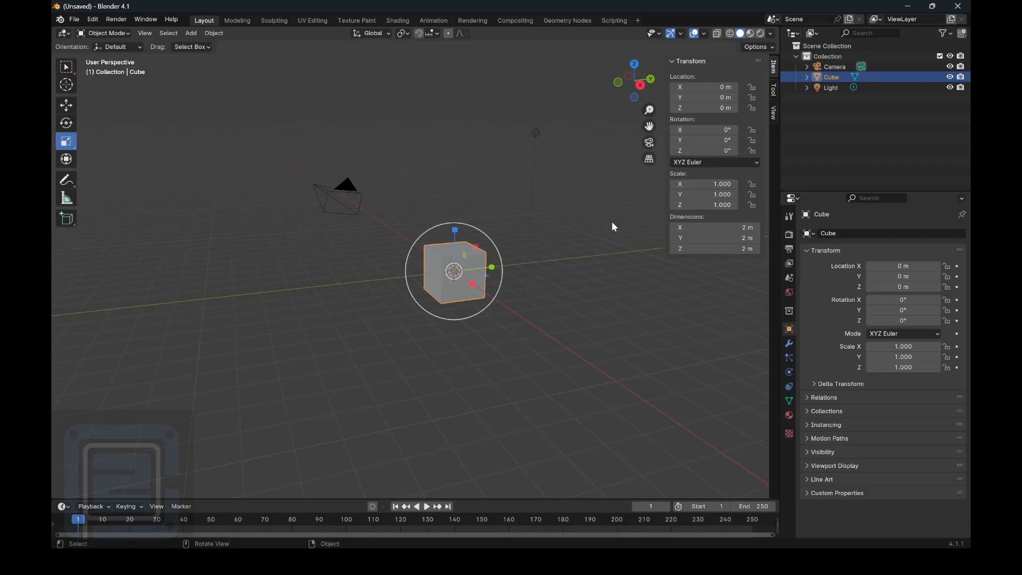
Show the cube's combined Transform gizmo, and draw a freehand smiley face above the cube with the Annotate tool.
click(67, 163)
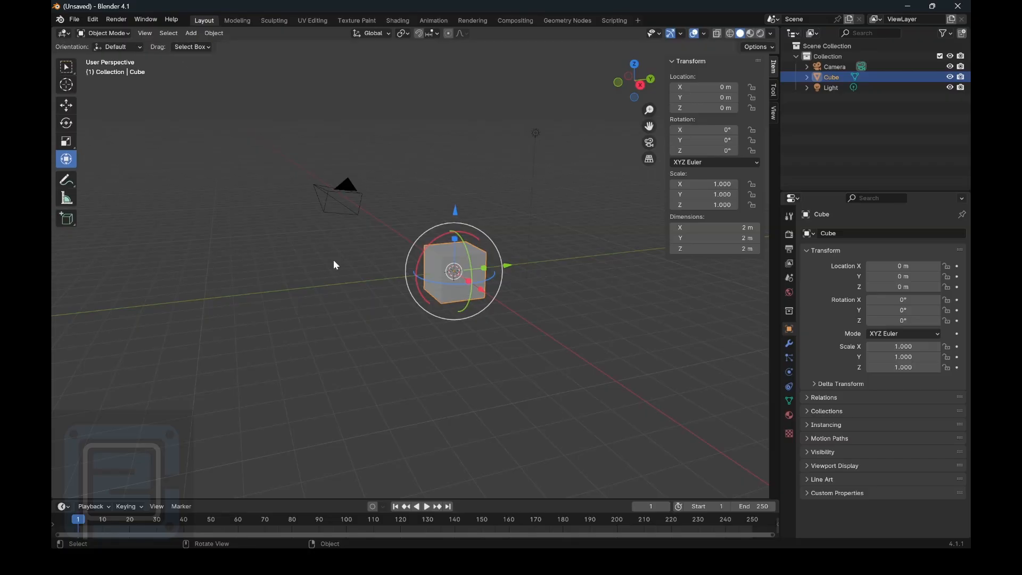
click(67, 179)
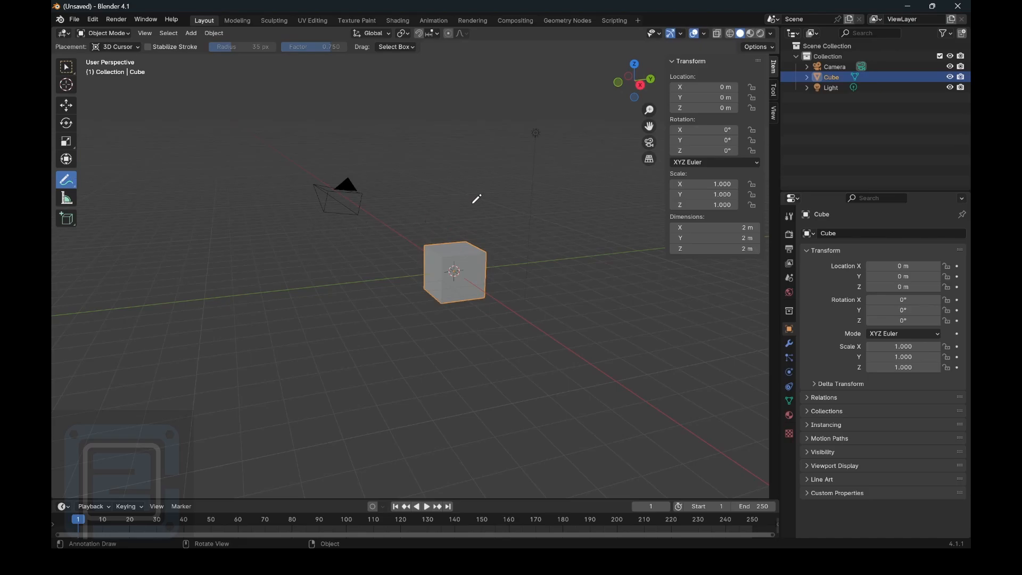
drag(447, 154, 450, 174)
mouse_move(462, 154)
mouse_down()
mouse_move(466, 171)
mouse_move(495, 171)
mouse_up()
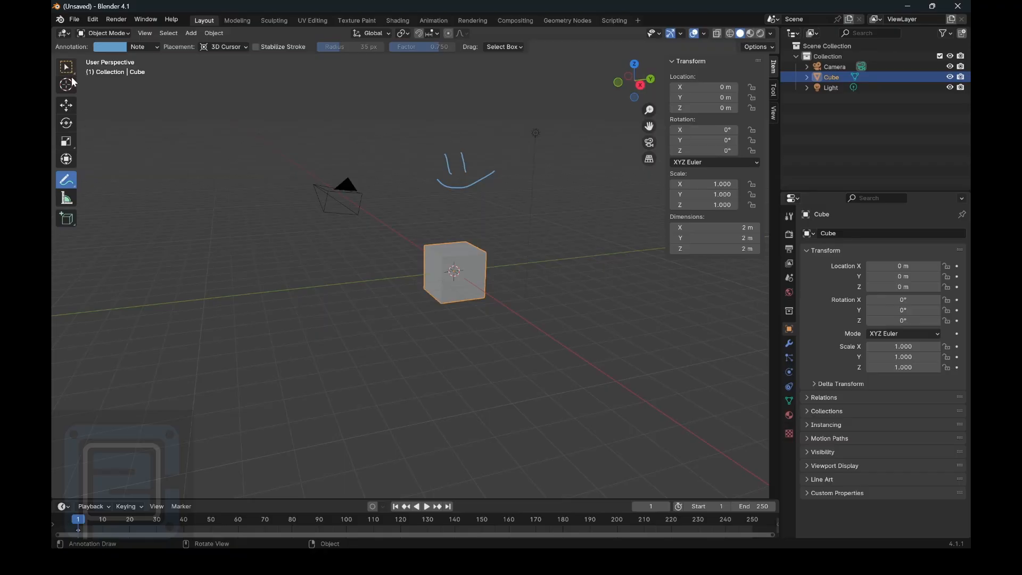
Erase the smiley annotation above the cube with the Annotate Eraser.
click(71, 184)
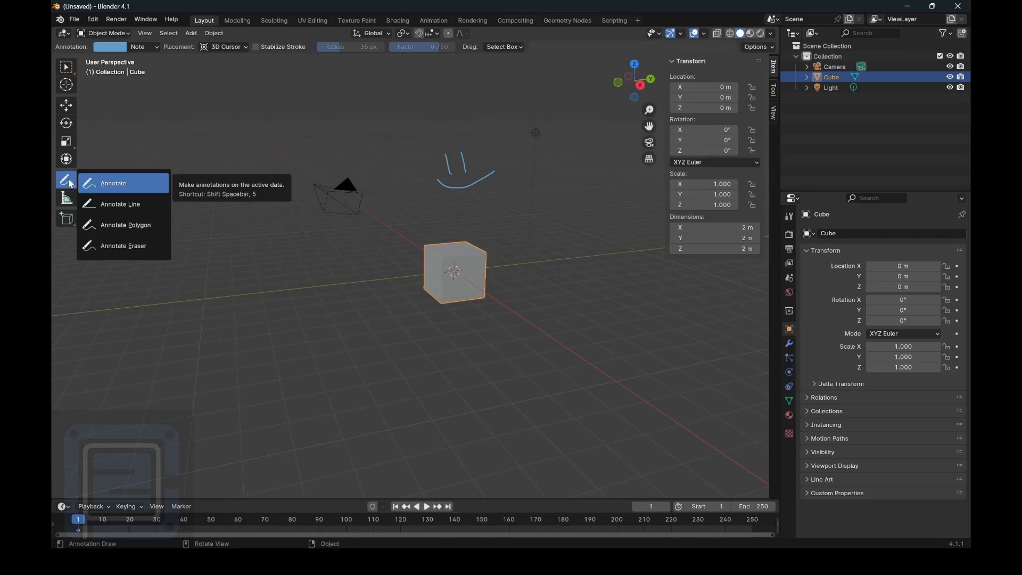
click(135, 246)
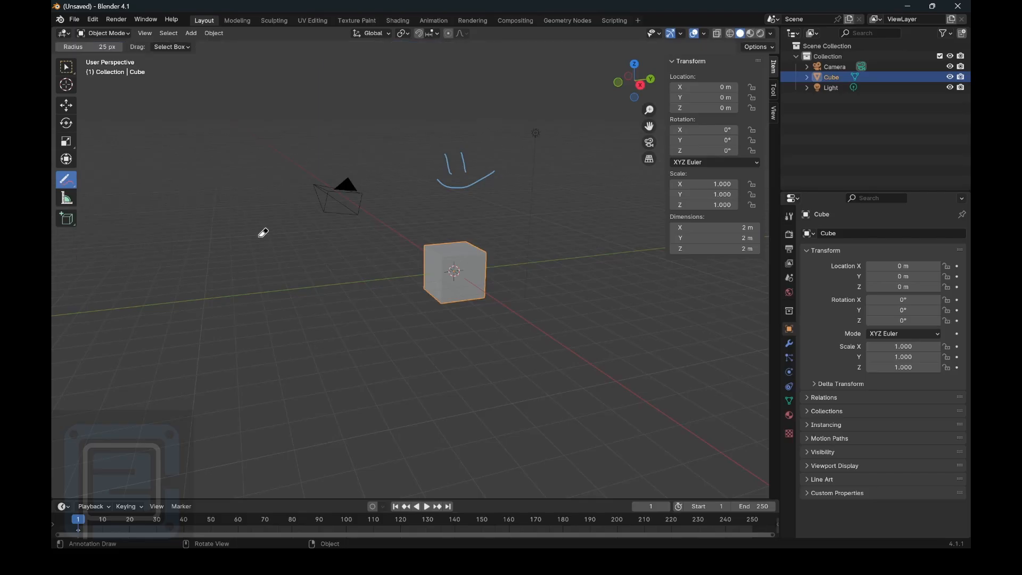
mouse_move(450, 159)
mouse_down()
mouse_move(446, 139)
mouse_move(475, 151)
mouse_up()
Return to the Annotate tool, draw a new smiley face above the cube, and inspect it from another angle.
drag(66, 179, 105, 179)
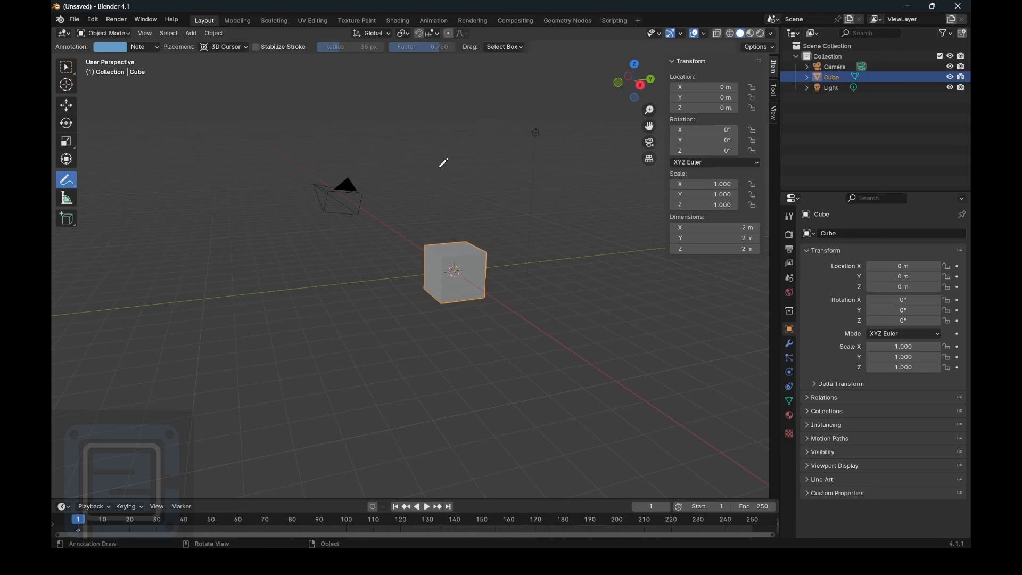
mouse_move(453, 163)
mouse_down()
mouse_move(451, 180)
mouse_move(485, 179)
mouse_up()
mouse_move(641, 86)
mouse_down()
mouse_move(775, 92)
mouse_move(621, 116)
mouse_up()
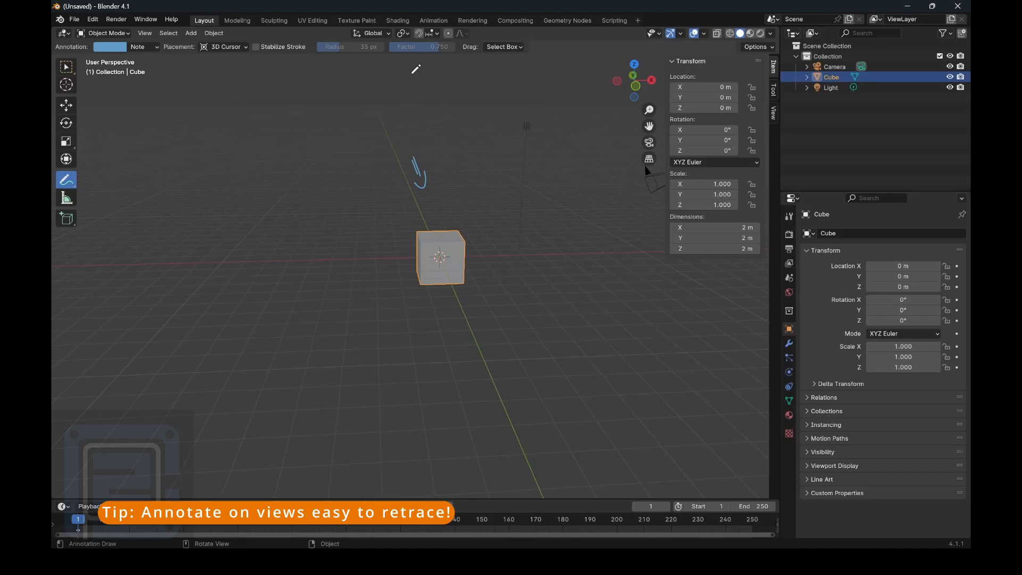
Draw a second smiley annotation beside the first in the Right Orthographic view, and return to that view after orbiting.
click(654, 82)
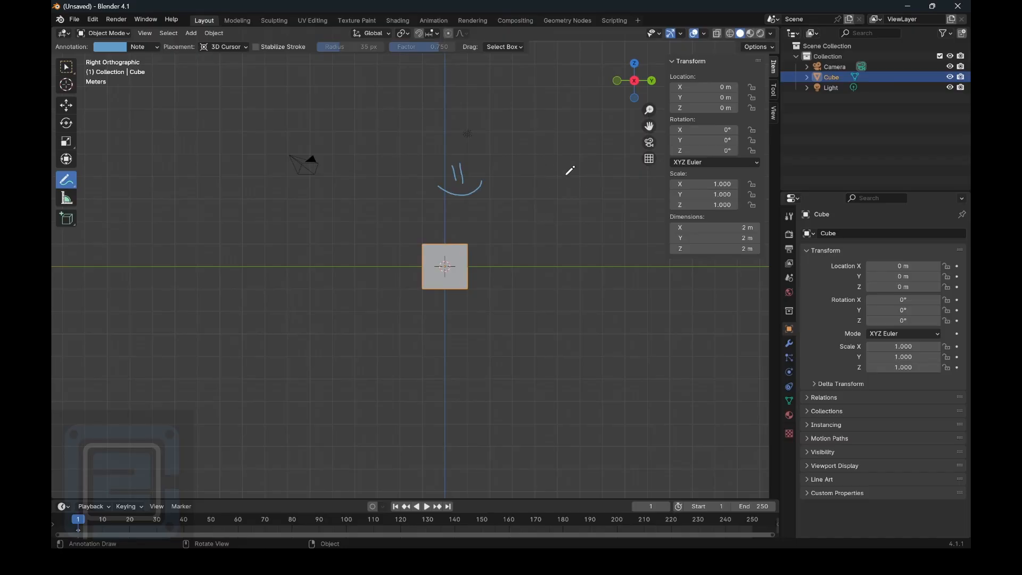
drag(554, 166, 568, 195)
mouse_move(544, 201)
mouse_down()
mouse_move(576, 214)
mouse_move(590, 187)
mouse_up()
mouse_move(643, 85)
mouse_down()
mouse_move(607, 101)
mouse_move(616, 96)
mouse_up()
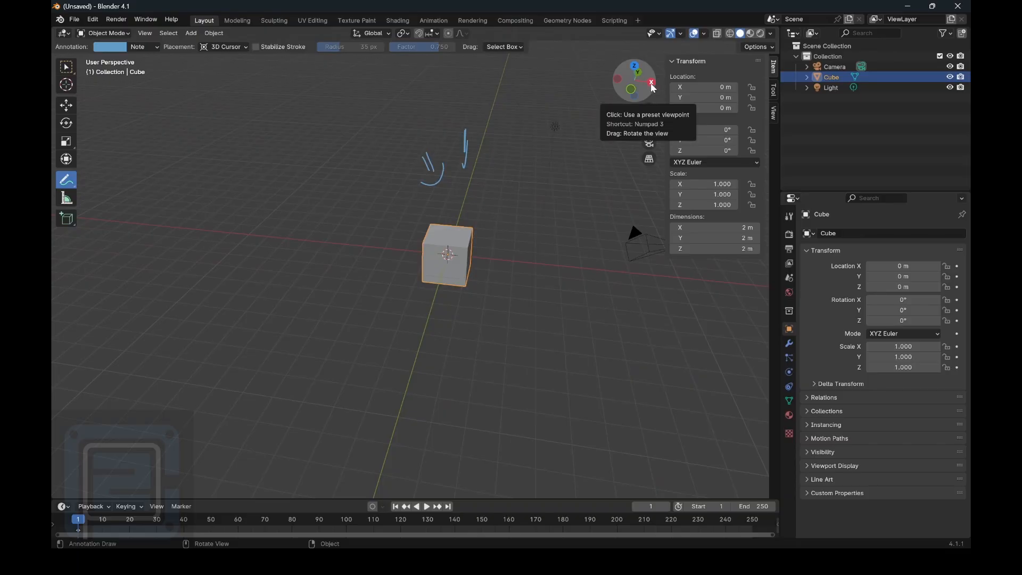
click(653, 84)
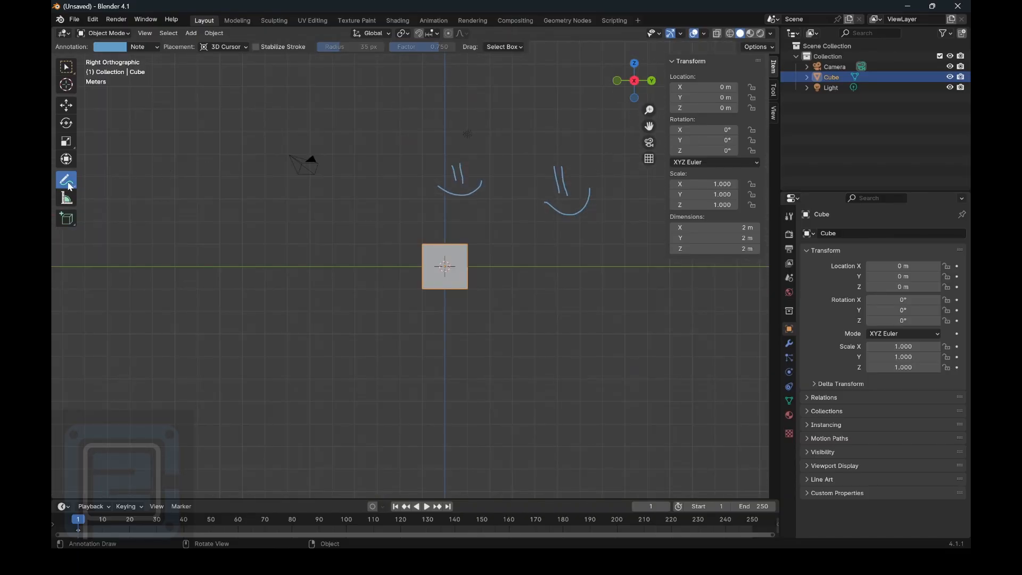
Erase both smiley annotations with the Annotate Eraser.
drag(66, 179, 133, 246)
mouse_move(458, 166)
mouse_down()
mouse_move(435, 194)
mouse_move(586, 213)
mouse_up()
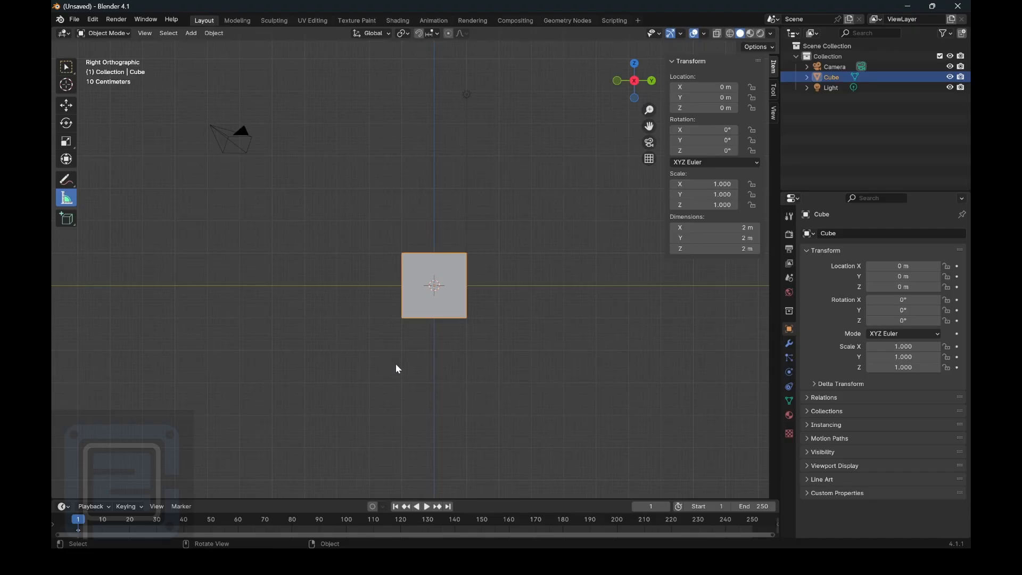
Measure the cube's width with the Measure tool, bend the ruler into an angle, and remove it.
drag(405, 353, 472, 351)
drag(435, 352, 437, 397)
key(ctrl)
key(Delete)
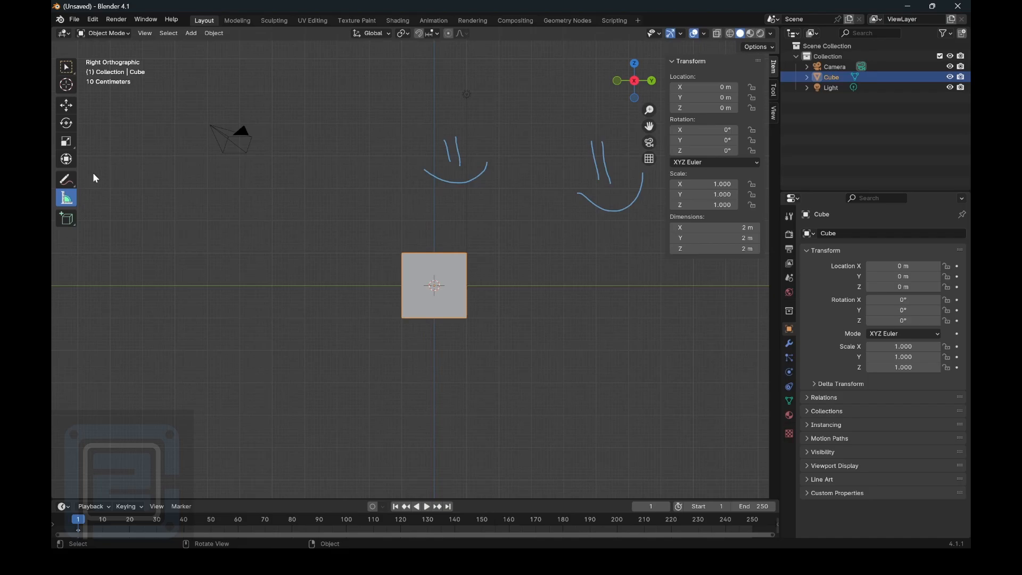
Erase the two restored smiley annotations from the Right Orthographic view.
drag(66, 179, 125, 244)
mouse_move(432, 139)
mouse_down()
mouse_move(442, 199)
mouse_move(478, 189)
mouse_up()
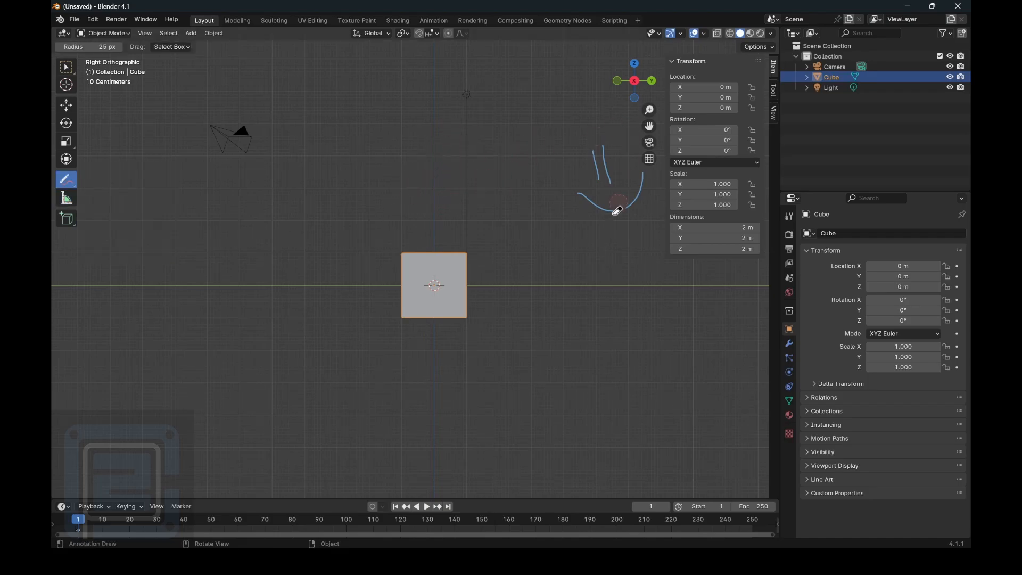
mouse_move(619, 201)
mouse_down()
mouse_move(591, 143)
mouse_move(607, 164)
mouse_move(648, 166)
mouse_move(635, 187)
mouse_up()
Draw a new box about 5.9 × 3.8 × 3.5 m behind the default cube with the Add Cube tool.
click(66, 218)
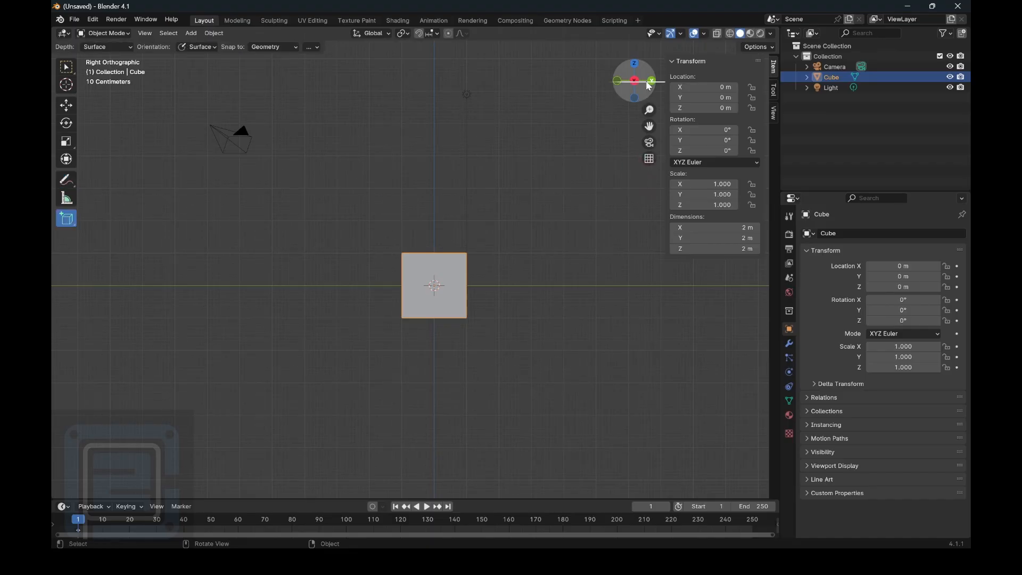
drag(649, 86, 598, 75)
drag(633, 81, 582, 120)
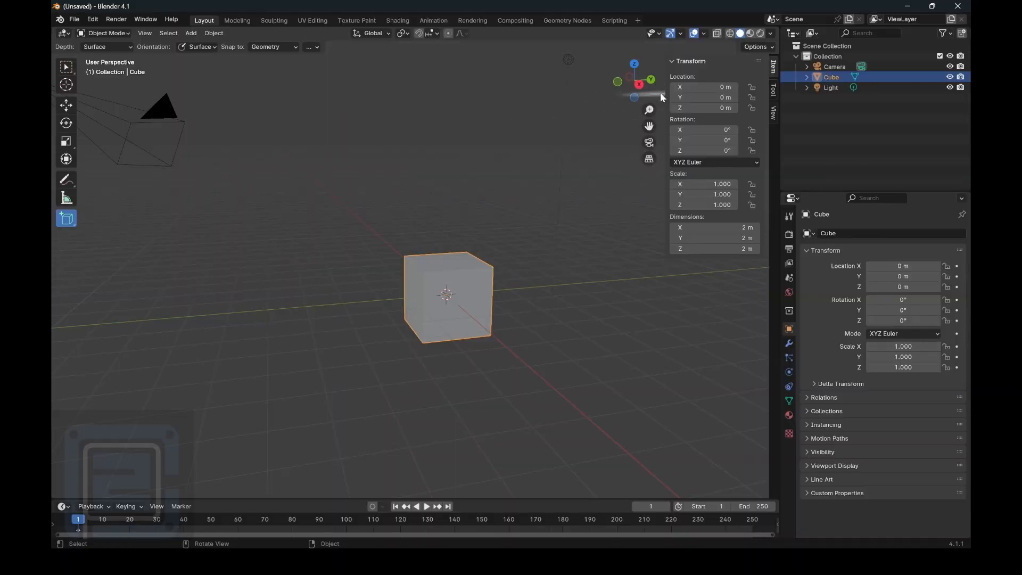
drag(633, 81, 423, 114)
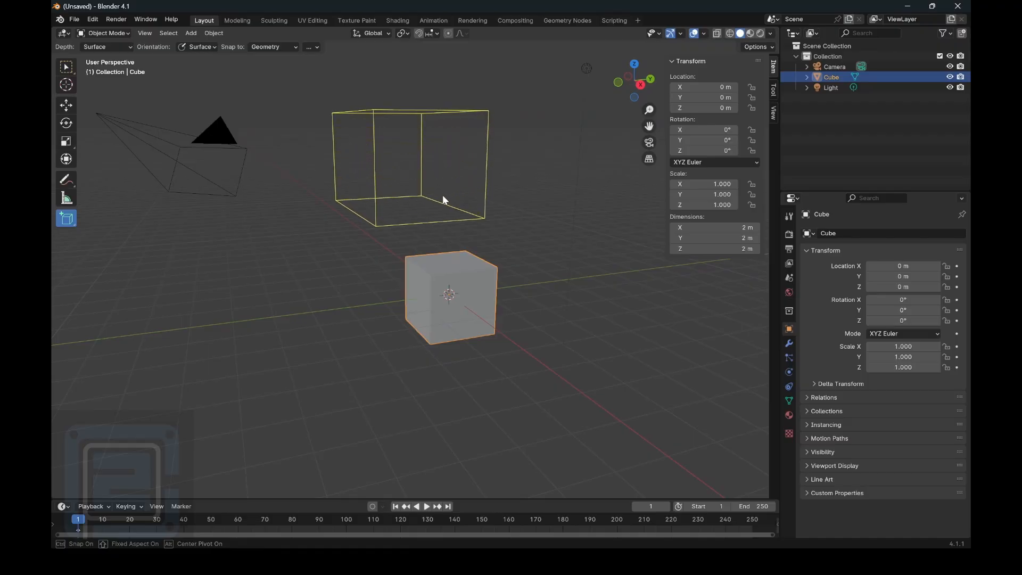
click(445, 200)
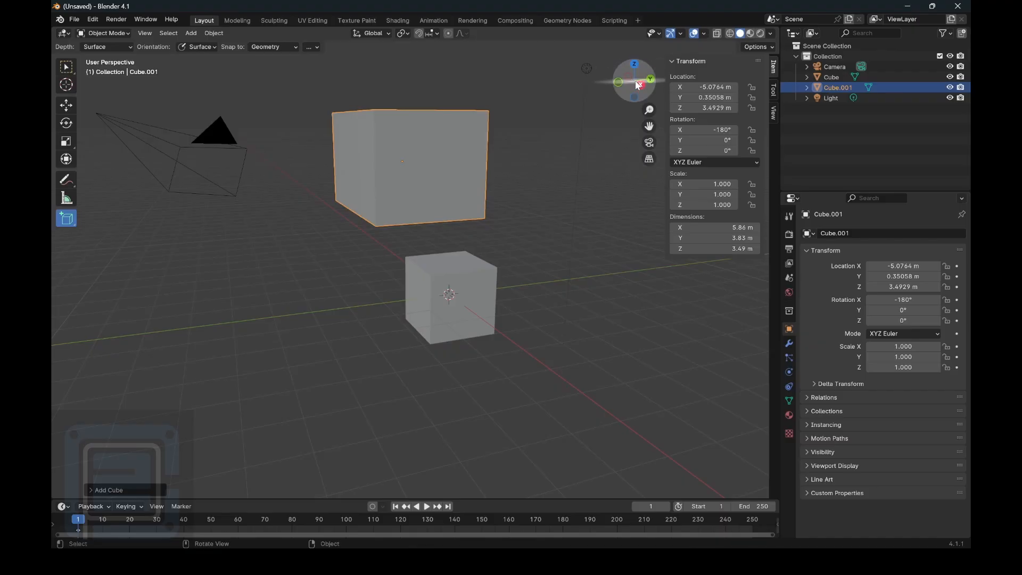
mouse_move(633, 80)
mouse_down()
mouse_move(617, 90)
mouse_move(634, 92)
mouse_up()
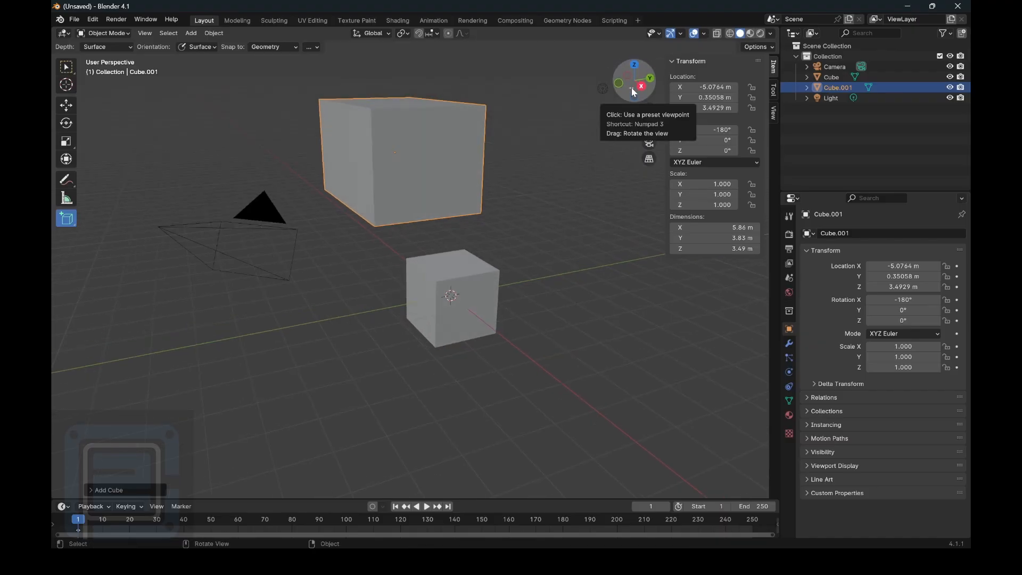
Switch to the Select Box tool and delete the newly added larger cube.
click(67, 66)
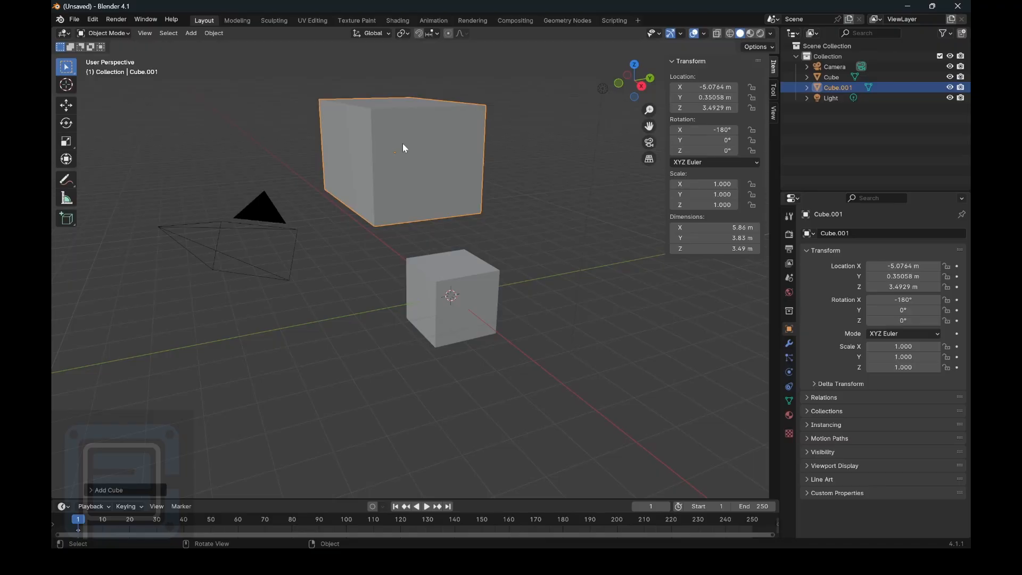
key(Delete)
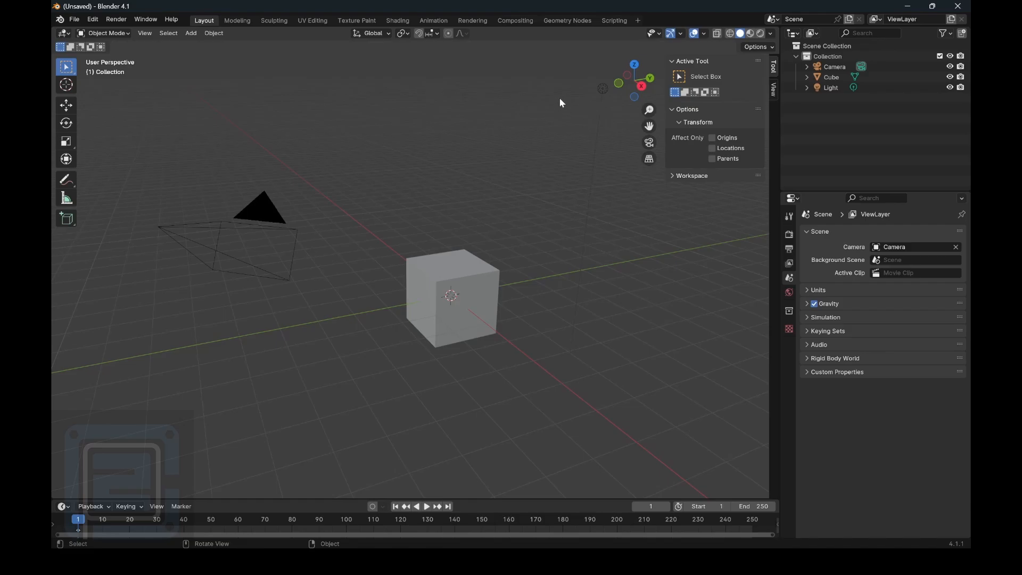
Select the default cube and switch it to Edit Mode.
mouse_move(629, 85)
mouse_down()
mouse_move(630, 95)
mouse_move(607, 96)
mouse_move(618, 96)
mouse_up()
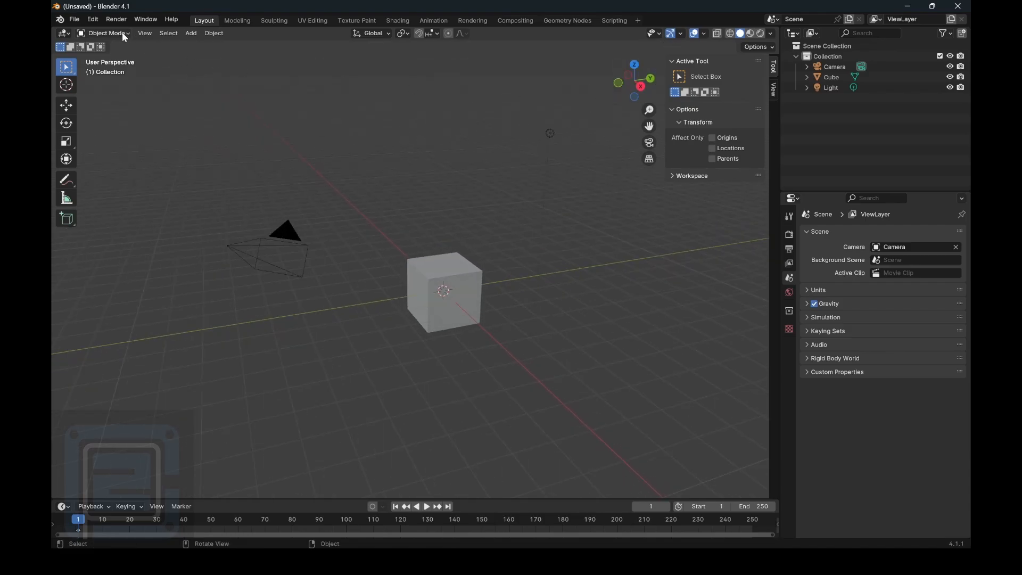
click(122, 33)
click(467, 274)
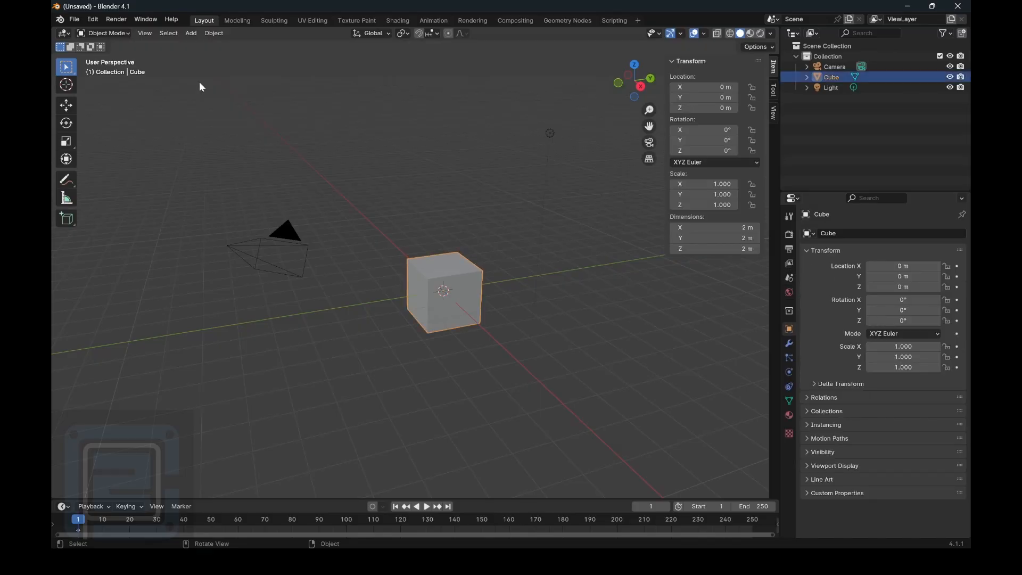
click(119, 33)
click(112, 58)
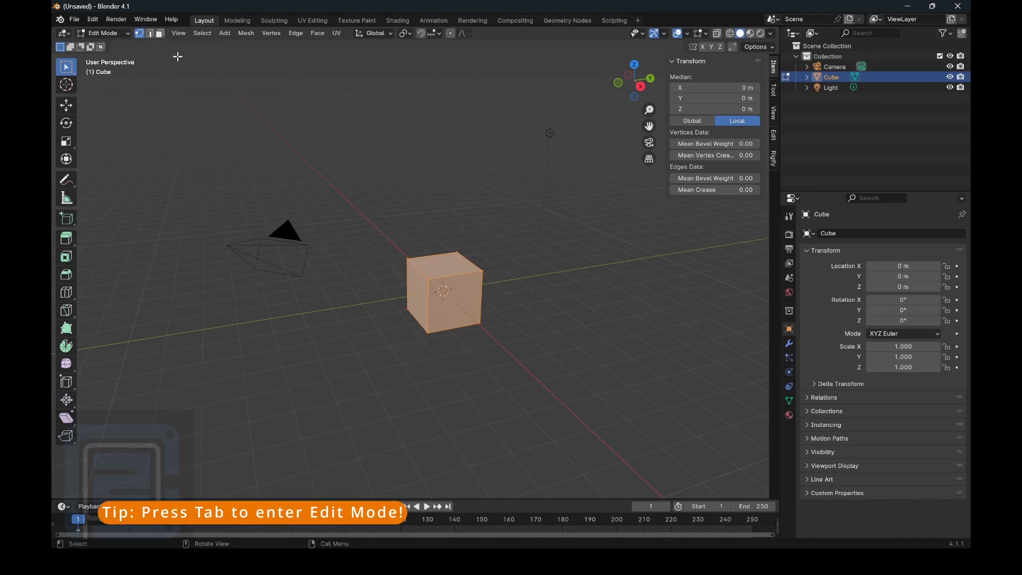
Toggle the cube repeatedly between Object Mode and Edit Mode, and finish in Object Mode.
key(Tab)
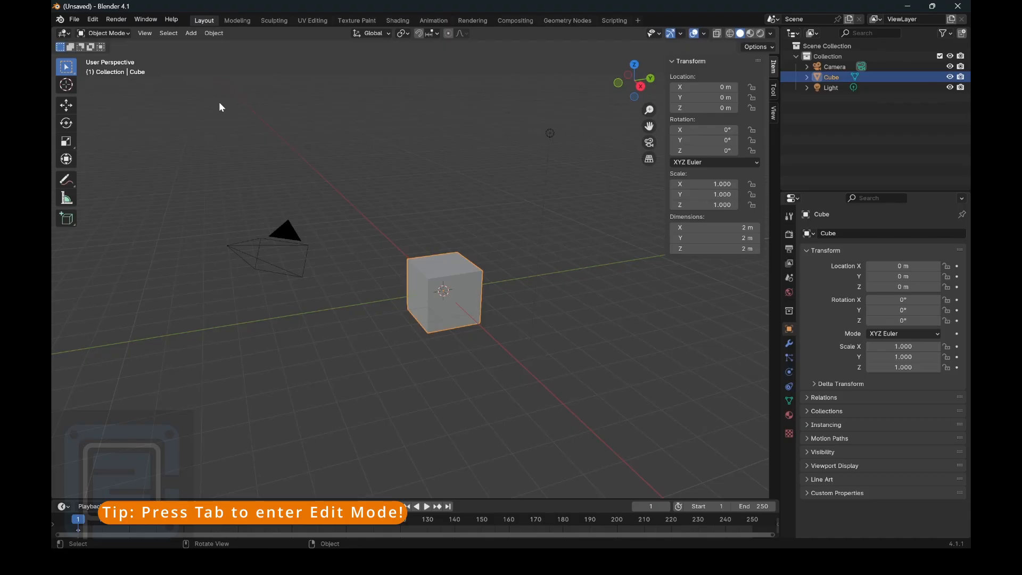
key(Tab)
key(Tab)
key(Tab)
key(Tab)
key(Tab)
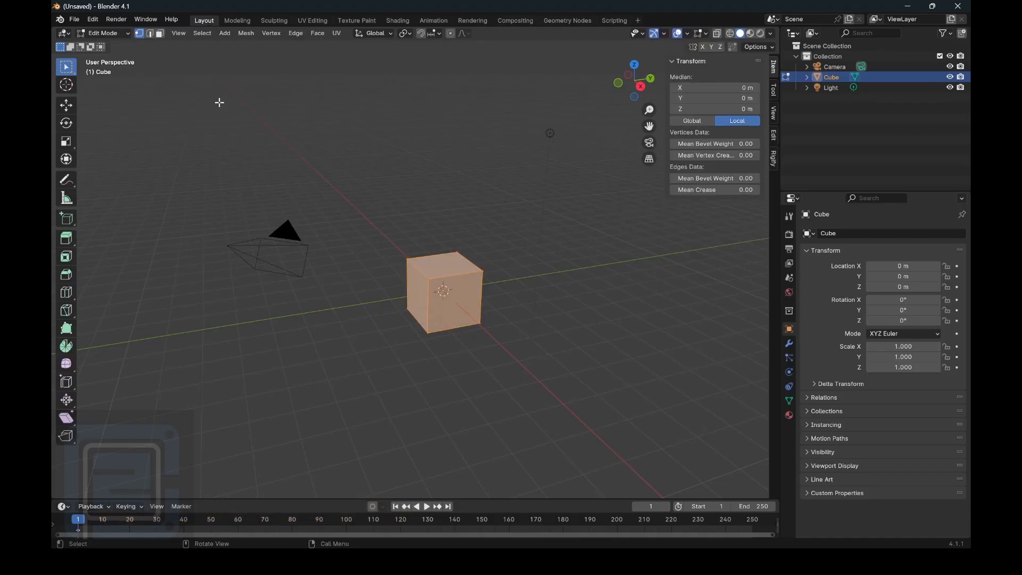
key(Tab)
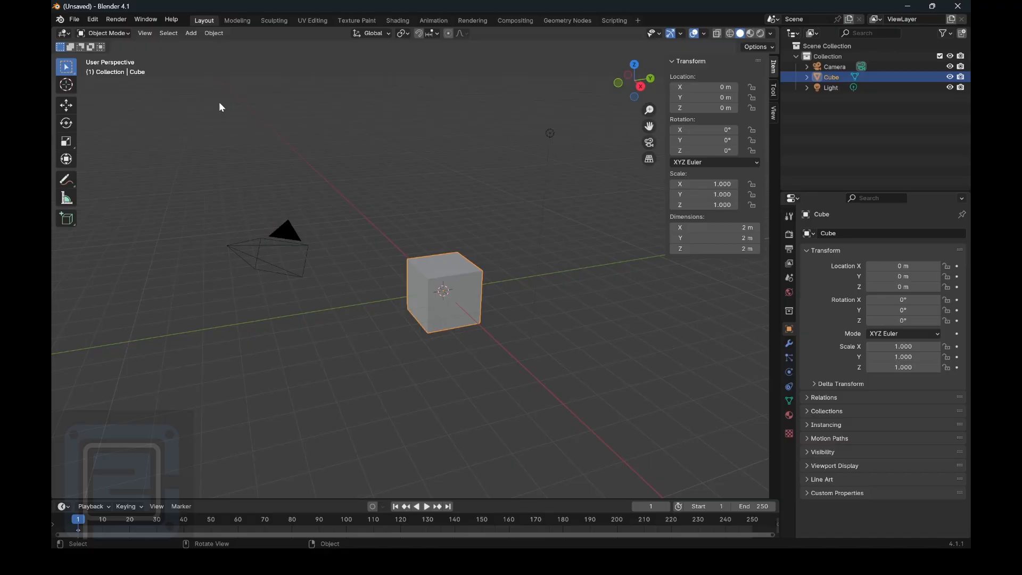
key(Tab)
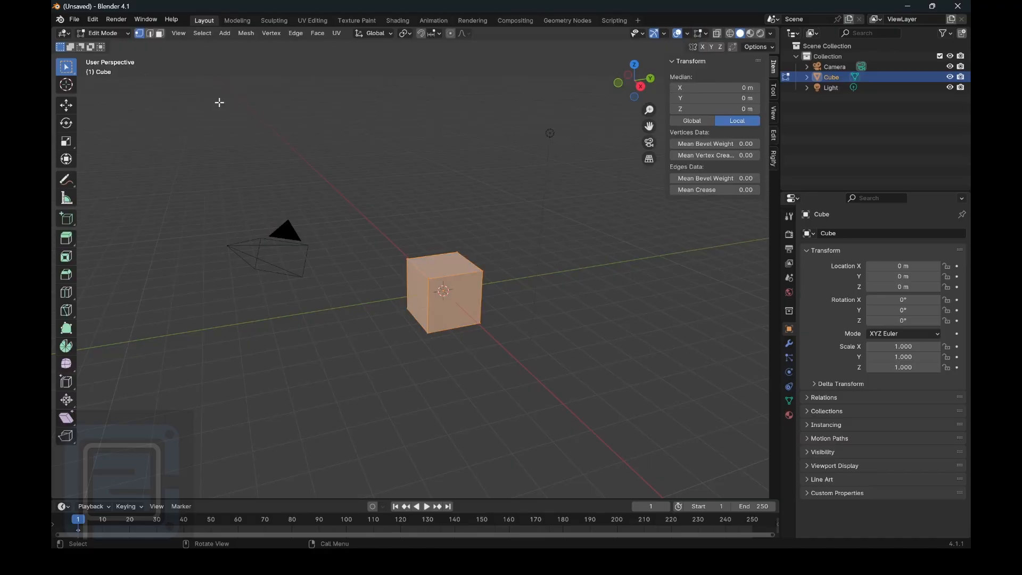
key(Tab)
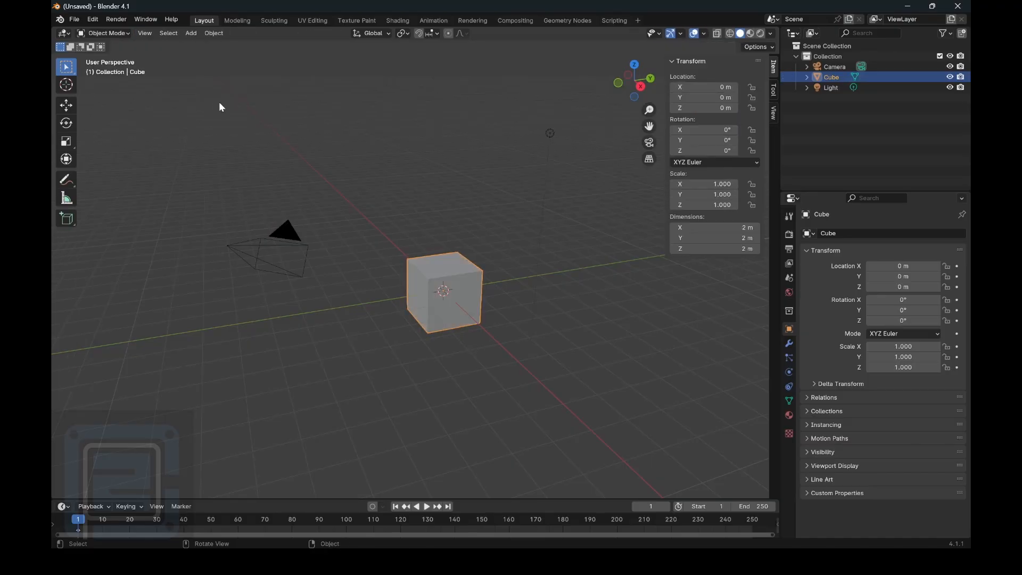